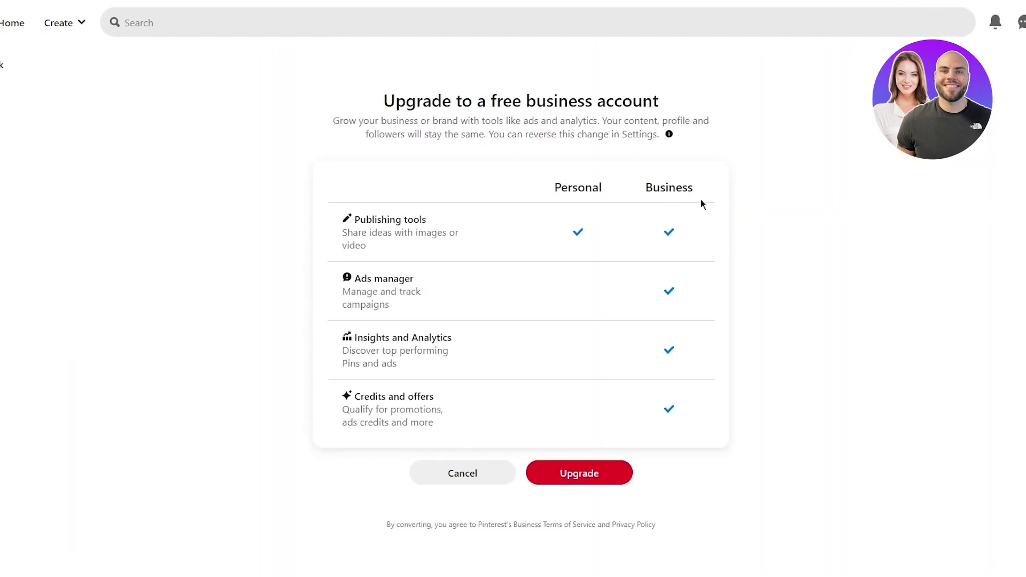
Step: Review the upgrade page's benefits and upgrade to a free business account
{"action": "left_click_drag", "start_coordinate": [379, 111], "coordinate": [728, 106]}
{"action": "left_click", "coordinate": [728, 105]}
{"action": "left_click_drag", "start_coordinate": [342, 121], "coordinate": [748, 152]}
{"action": "left_click", "coordinate": [868, 208]}
{"action": "left_click_drag", "start_coordinate": [354, 338], "coordinate": [483, 363]}
{"action": "left_click", "coordinate": [273, 325]}
{"action": "left_click_drag", "start_coordinate": [344, 396], "coordinate": [493, 410]}
{"action": "left_click", "coordinate": [384, 405]}
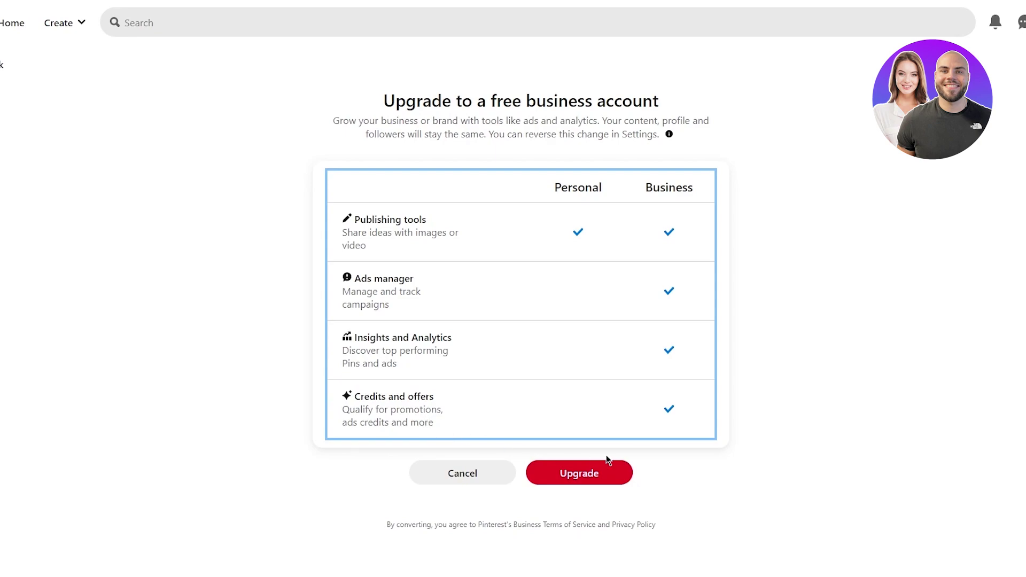
{"action": "left_click", "coordinate": [583, 478]}
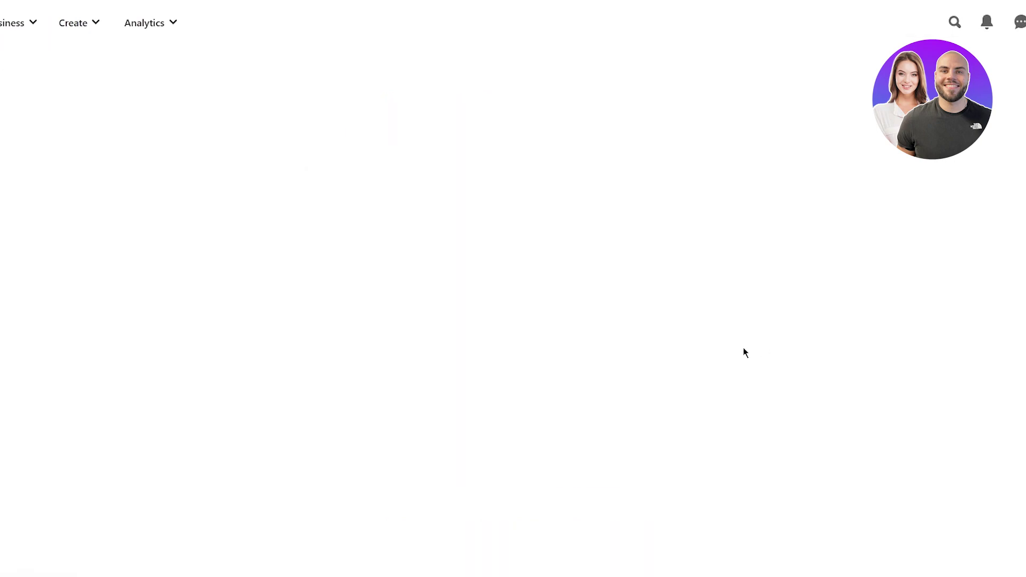
Step: Enter 'John's Goods' as the business profile name
{"action": "left_click_drag", "start_coordinate": [522, 74], "coordinate": [780, 125]}
{"action": "left_click", "coordinate": [769, 117]}
{"action": "left_click_drag", "start_coordinate": [580, 123], "coordinate": [722, 127]}
{"action": "left_click", "coordinate": [747, 129]}
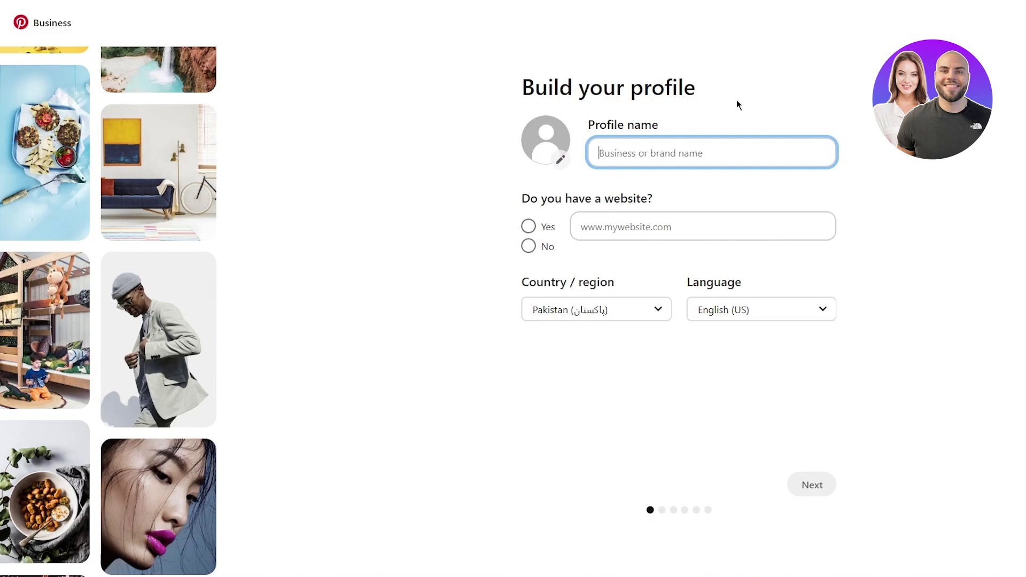
{"action": "type", "text": "John's Goods"}
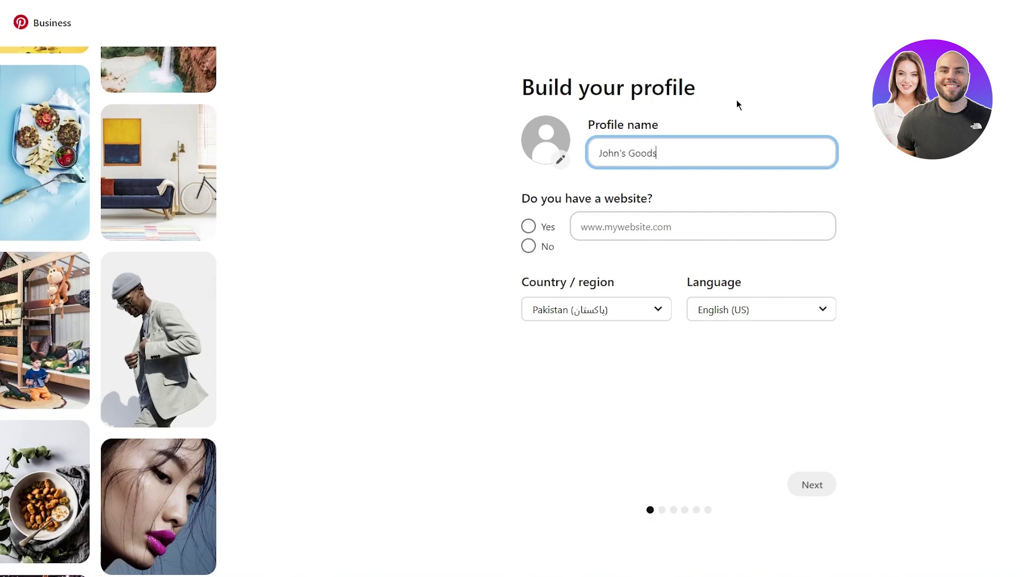
{"action": "left_click", "coordinate": [701, 228]}
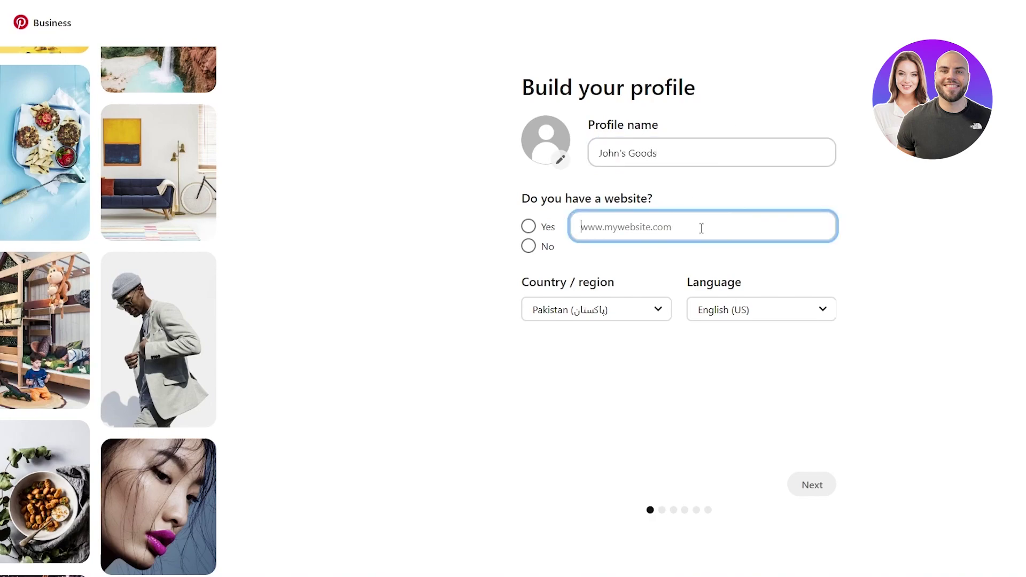
{"action": "left_click", "coordinate": [851, 223]}
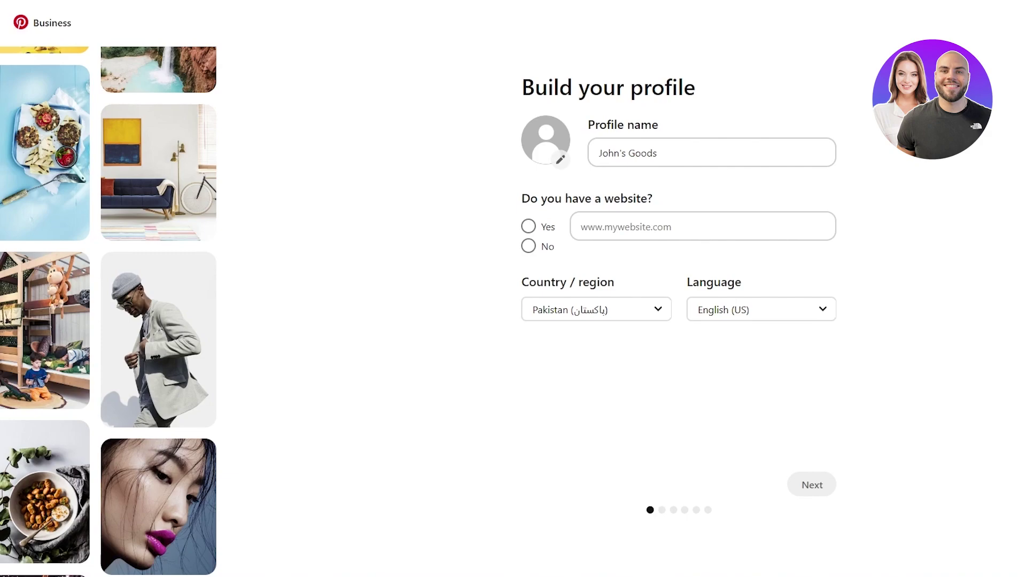
{"action": "left_click", "coordinate": [626, 230]}
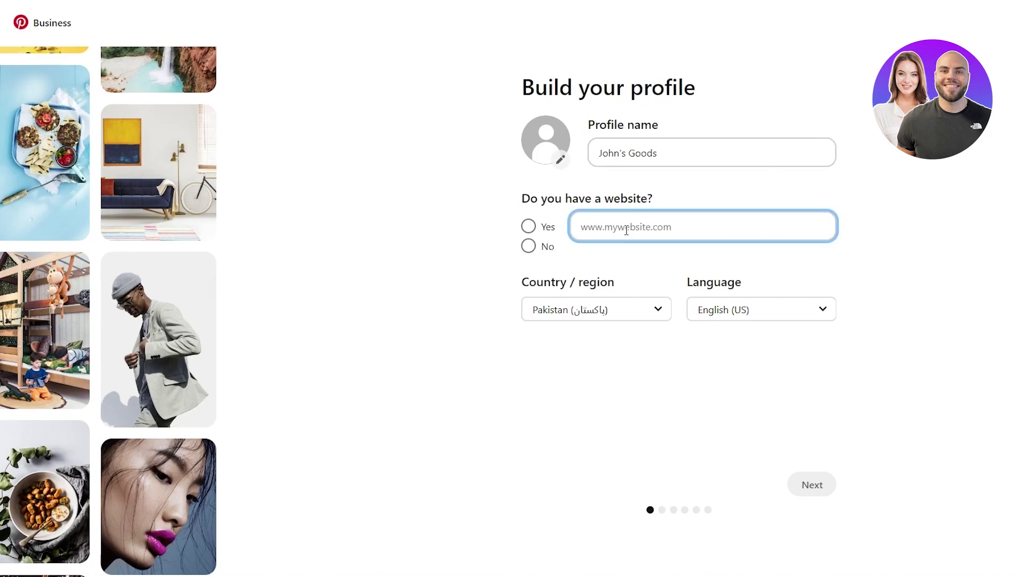
{"action": "type", "text": "www.youtubdsgasegf"}
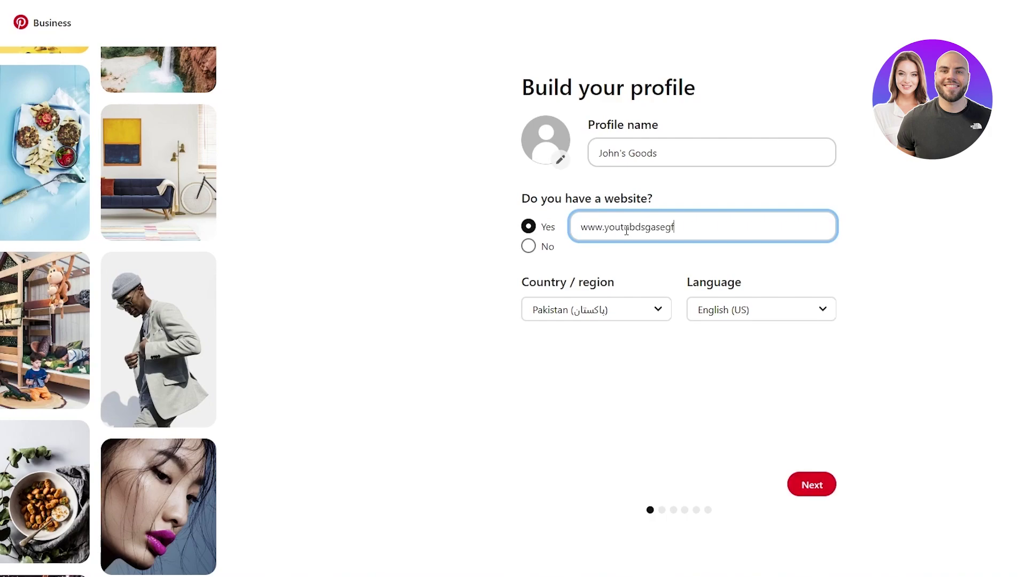
{"action": "type", "text": ".com"}
Step: Set the brand focus to Fashion and pick the sell products, generate leads and drive traffic goals
{"action": "left_click", "coordinate": [804, 481]}
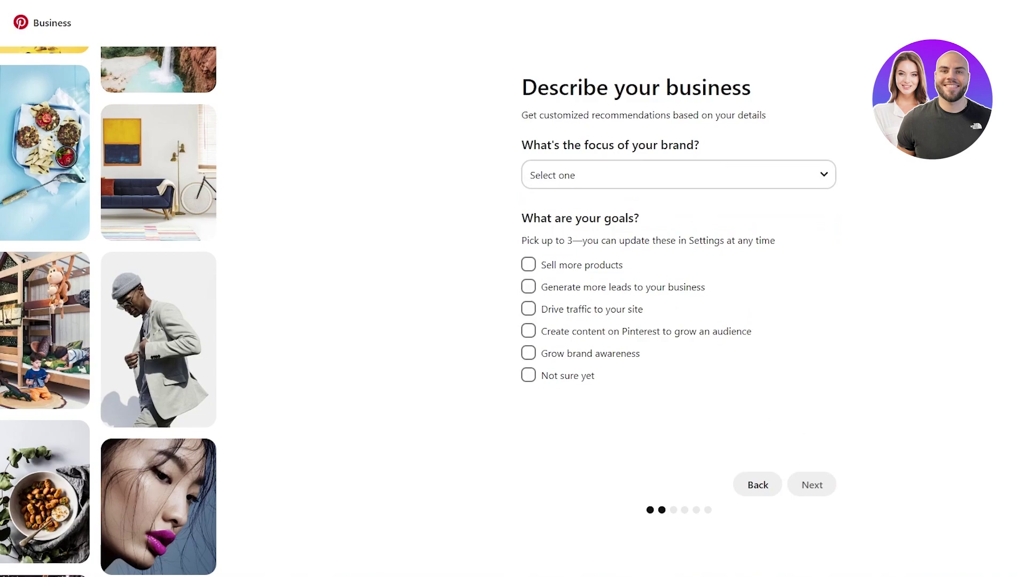
{"action": "left_click", "coordinate": [759, 173]}
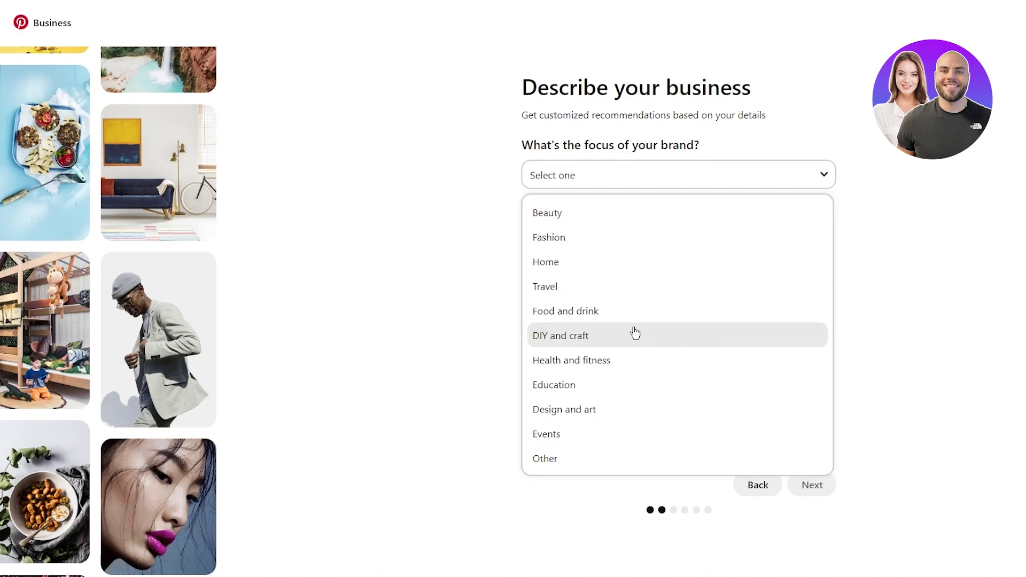
{"action": "left_click", "coordinate": [647, 238]}
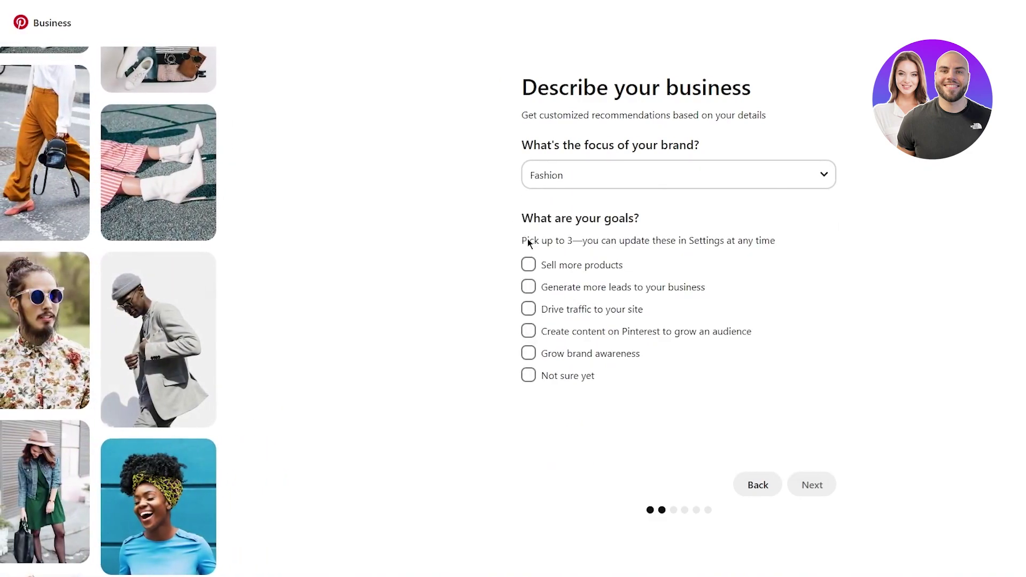
{"action": "left_click_drag", "start_coordinate": [534, 250], "coordinate": [732, 265]}
{"action": "left_click", "coordinate": [829, 273]}
{"action": "left_click", "coordinate": [528, 265]}
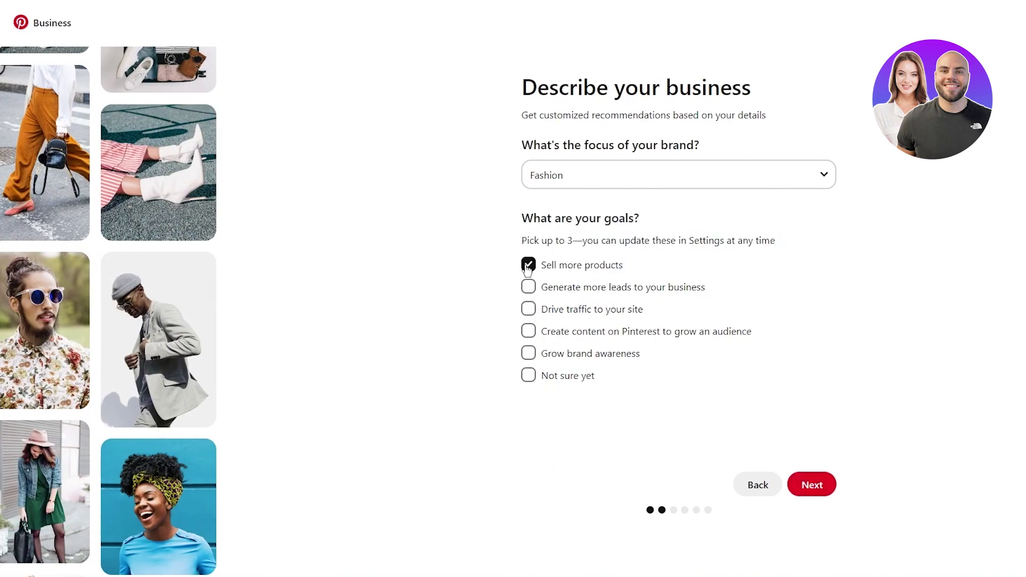
{"action": "left_click", "coordinate": [528, 287]}
{"action": "left_click", "coordinate": [529, 309]}
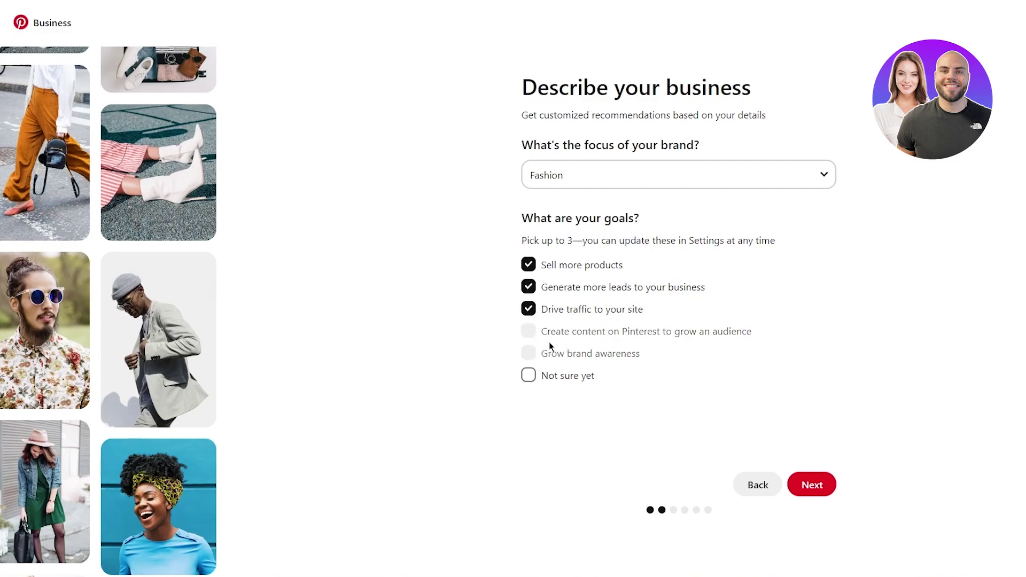
Step: Describe the business type as Online Retail or Marketplace
{"action": "left_click", "coordinate": [810, 484]}
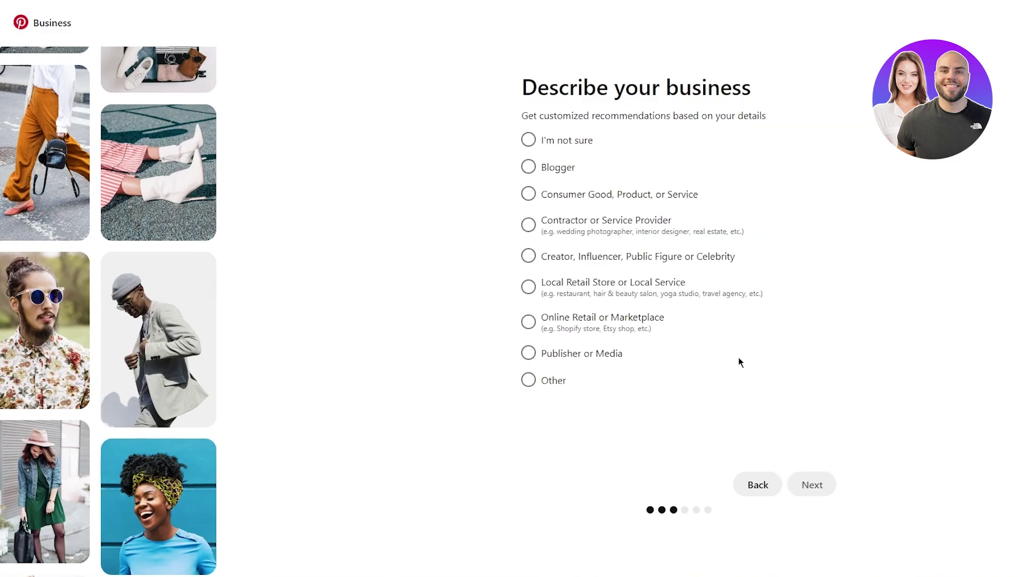
{"action": "left_click_drag", "start_coordinate": [521, 89], "coordinate": [753, 88]}
{"action": "left_click", "coordinate": [504, 142]}
{"action": "left_click", "coordinate": [529, 197]}
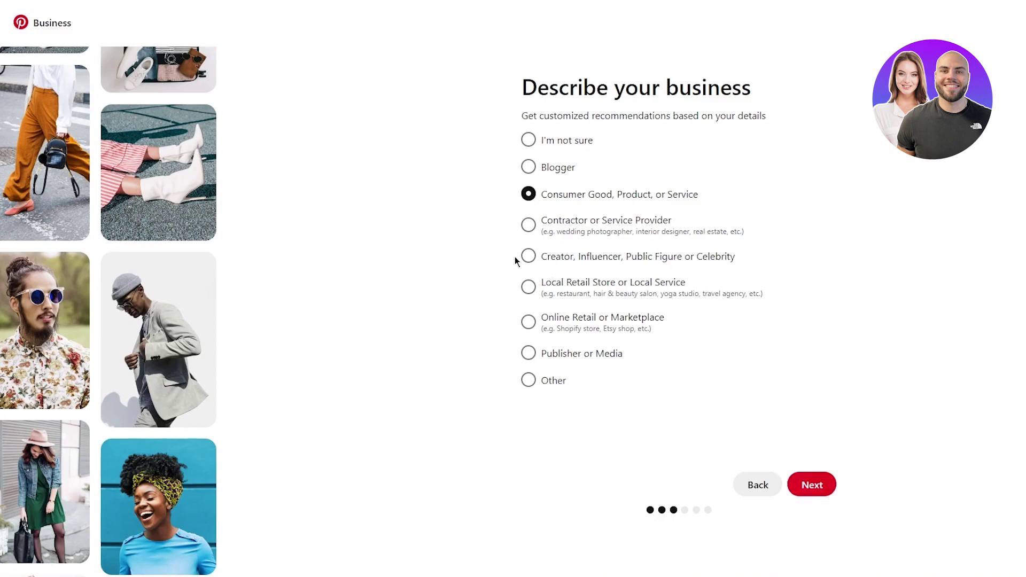
{"action": "left_click", "coordinate": [529, 325]}
Step: Choose Etsy as the selling platform, say yes to advertising, and start by showcasing the brand
{"action": "left_click", "coordinate": [805, 487]}
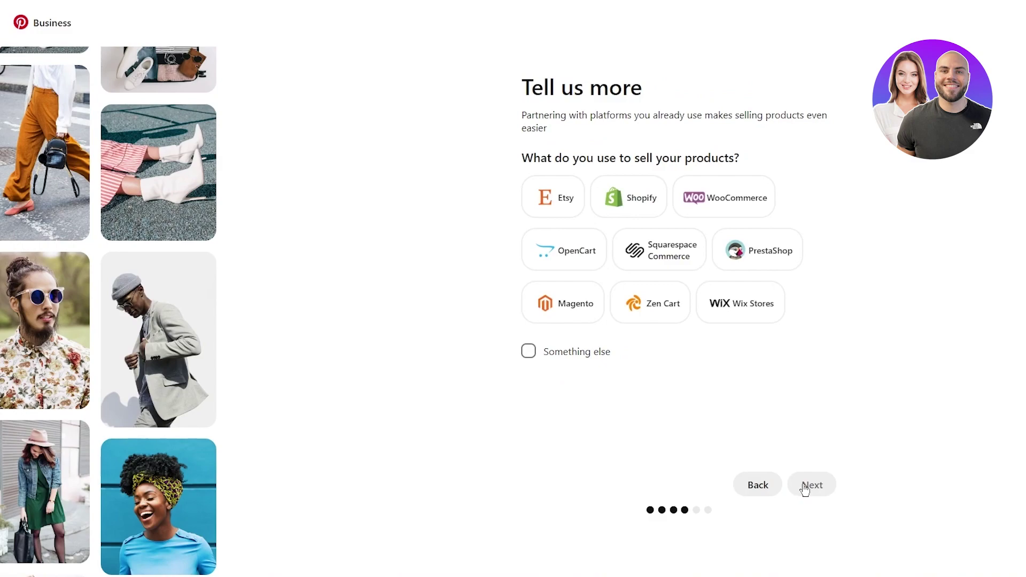
{"action": "left_click", "coordinate": [554, 191]}
{"action": "left_click", "coordinate": [819, 483]}
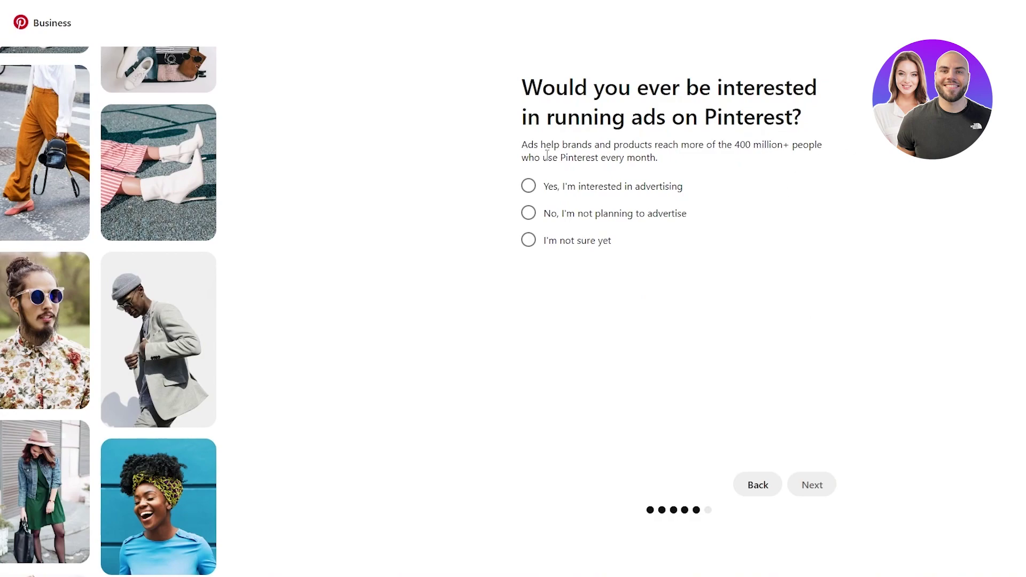
{"action": "left_click", "coordinate": [545, 186]}
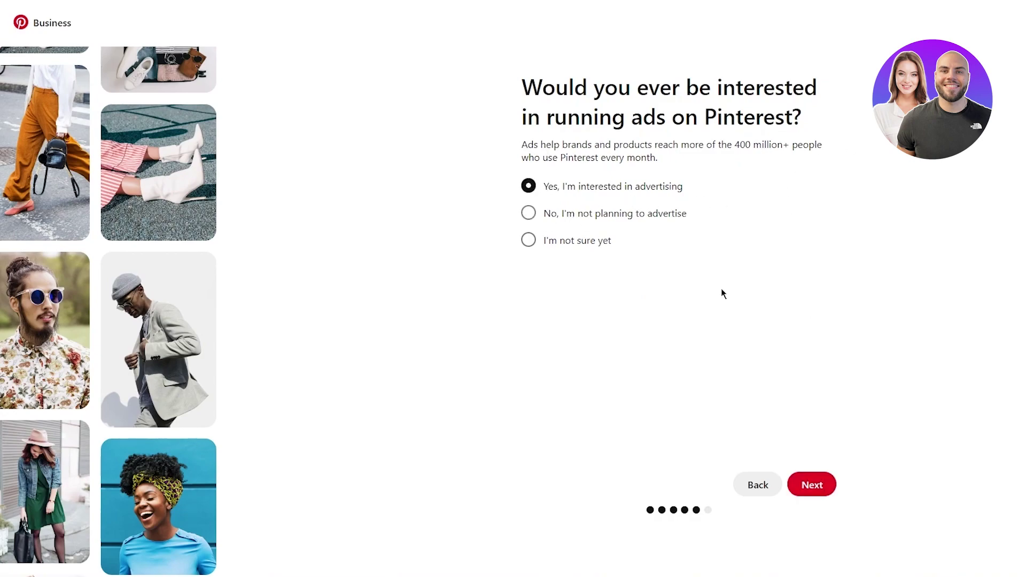
{"action": "left_click", "coordinate": [811, 491]}
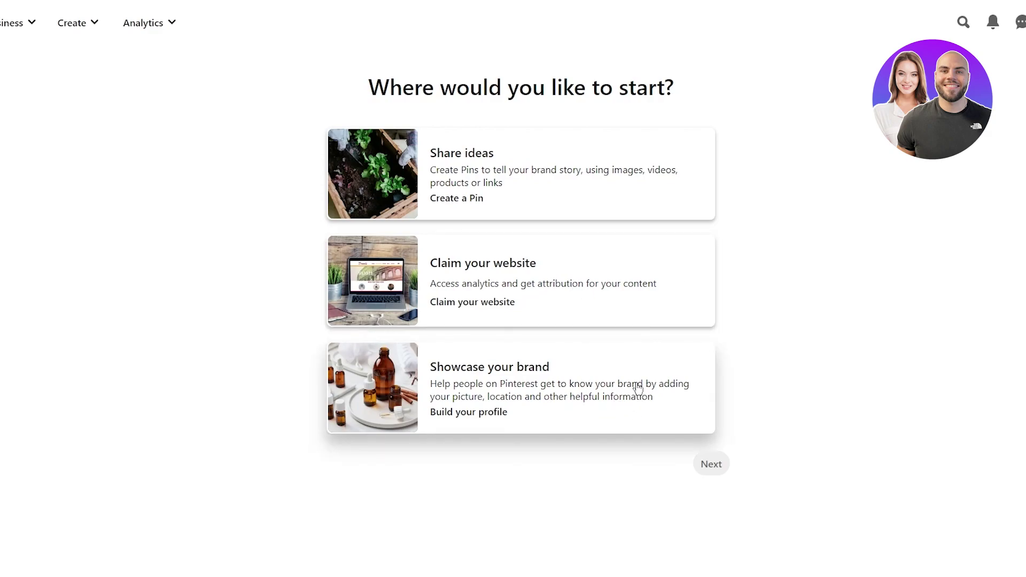
{"action": "left_click", "coordinate": [573, 386]}
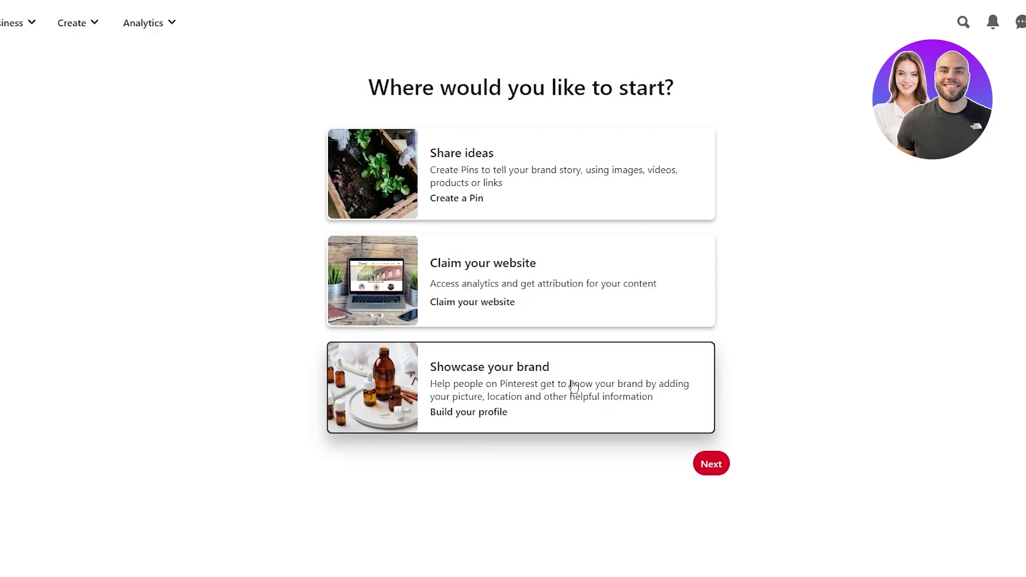
{"action": "left_click", "coordinate": [719, 469]}
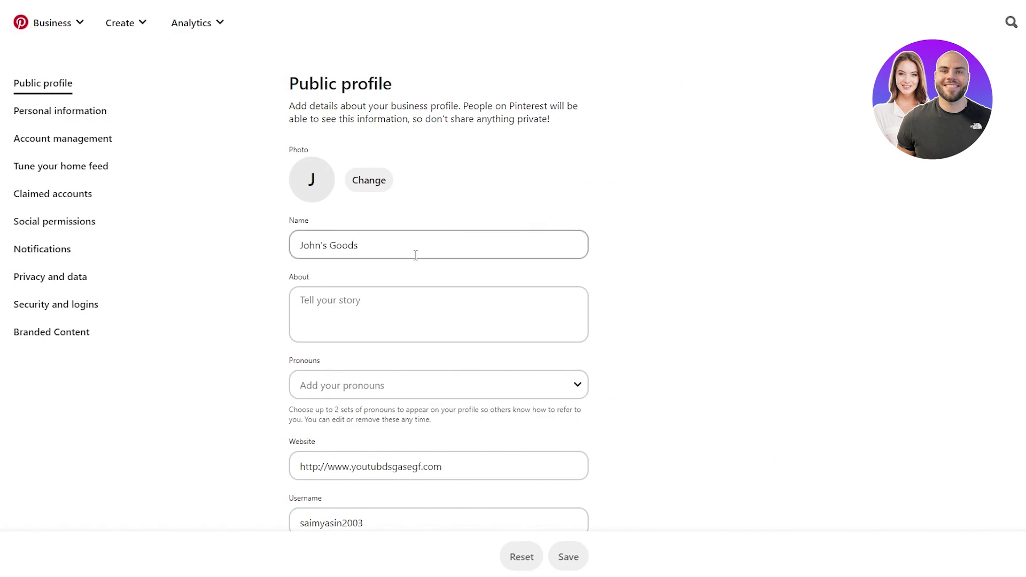
Step: Look over the Public profile form, trying the About description and pronoun choices
{"action": "scroll", "coordinate": [415, 270], "scroll_direction": "down", "scroll_amount": 3}
{"action": "scroll", "coordinate": [470, 144], "scroll_direction": "up", "scroll_amount": 3}
{"action": "scroll", "coordinate": [513, 187], "scroll_direction": "up", "scroll_amount": 1}
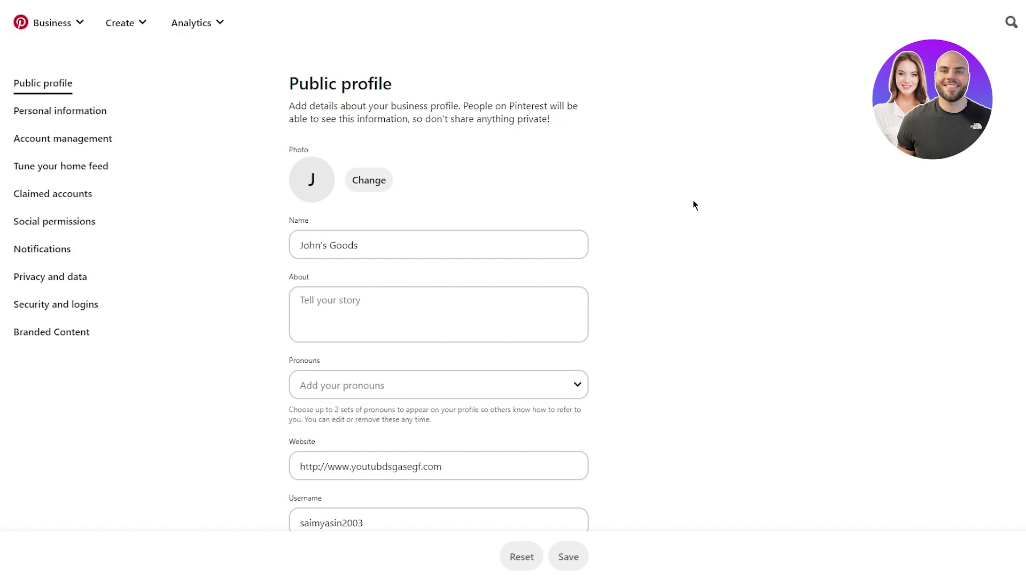
{"action": "left_click", "coordinate": [522, 291]}
{"action": "scroll", "coordinate": [556, 251], "scroll_direction": "down", "scroll_amount": 5}
{"action": "scroll", "coordinate": [585, 238], "scroll_direction": "up", "scroll_amount": 3}
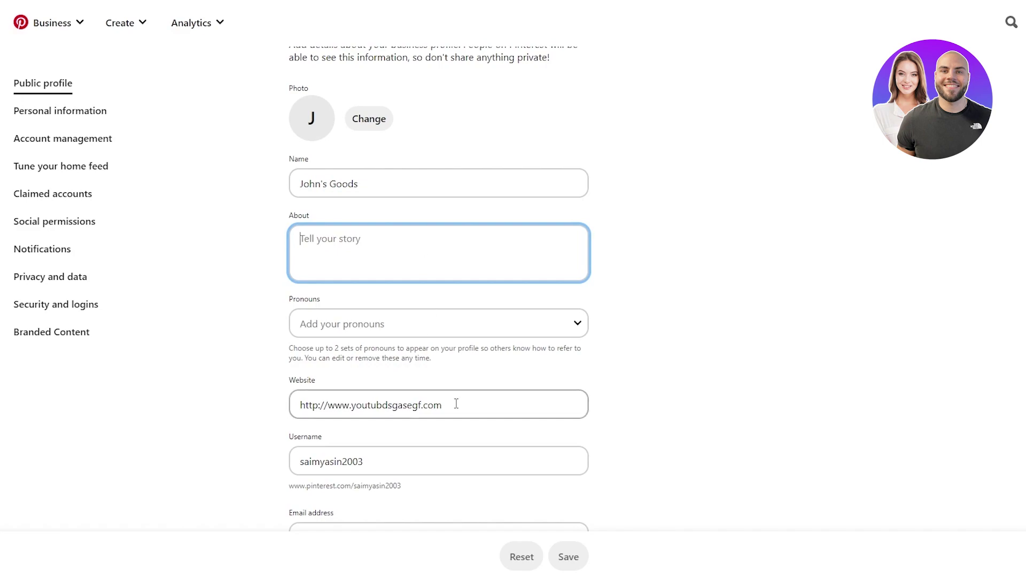
{"action": "left_click", "coordinate": [408, 324]}
{"action": "left_click", "coordinate": [704, 272]}
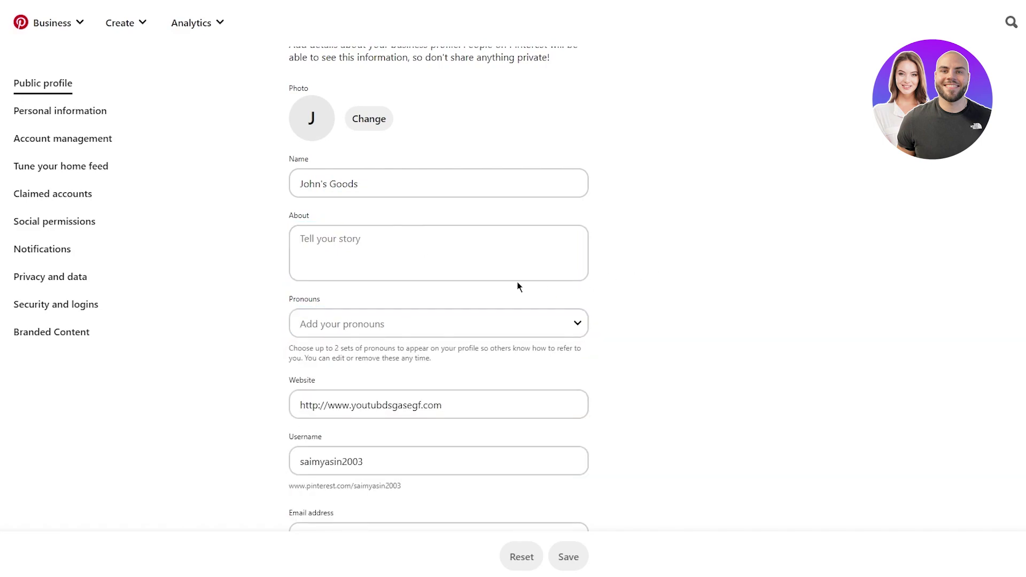
Step: Check the contact email field, then switch to the Personal information settings
{"action": "scroll", "coordinate": [460, 287], "scroll_direction": "down", "scroll_amount": 5}
{"action": "left_click", "coordinate": [345, 228]}
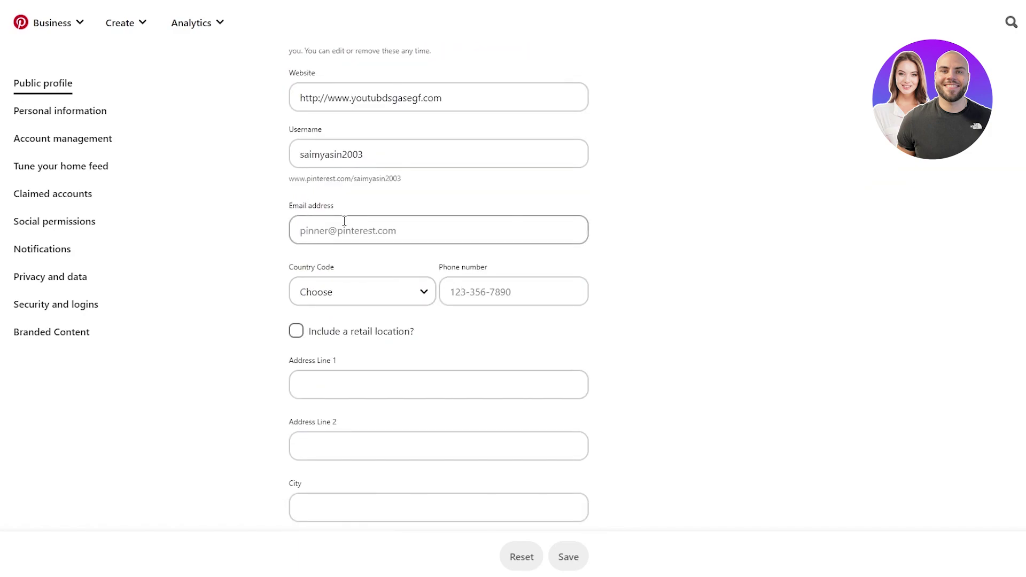
{"action": "left_click", "coordinate": [605, 222]}
{"action": "scroll", "coordinate": [504, 193], "scroll_direction": "down", "scroll_amount": 5}
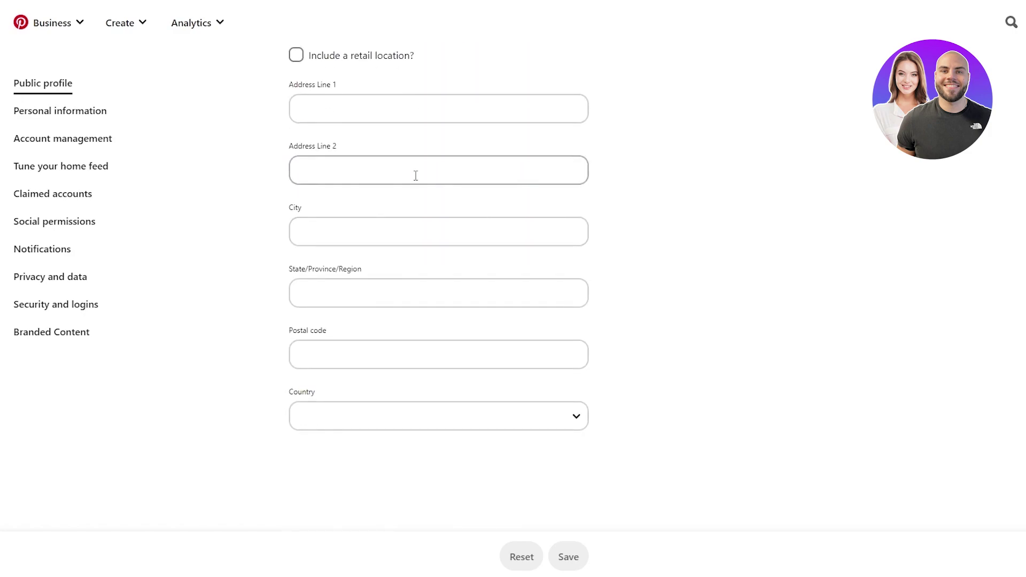
{"action": "scroll", "coordinate": [366, 209], "scroll_direction": "up", "scroll_amount": 5}
{"action": "left_click", "coordinate": [70, 109]}
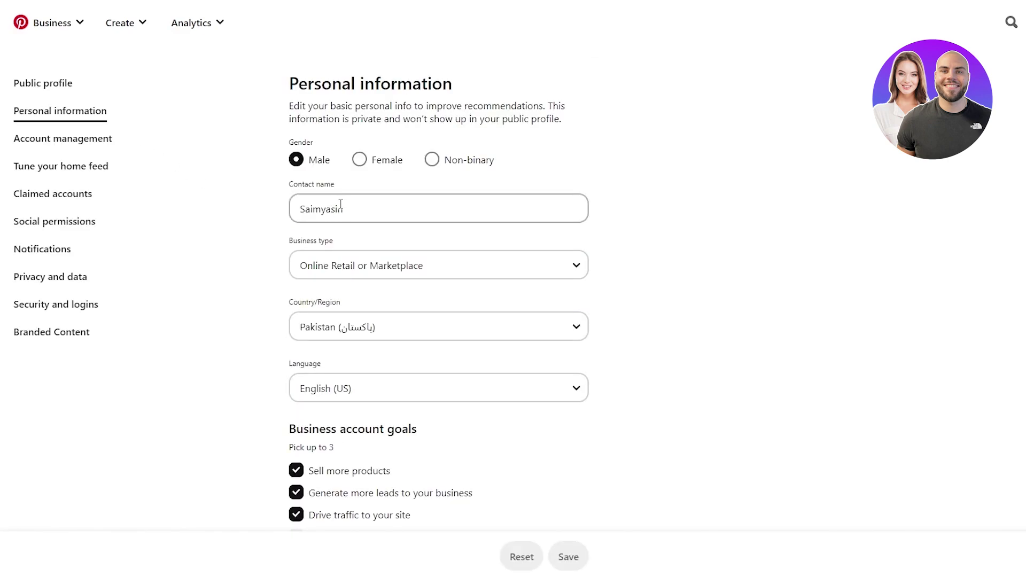
Step: View the Account management and Branded Content settings, then return to the John's Goods profile
{"action": "scroll", "coordinate": [334, 202], "scroll_direction": "down", "scroll_amount": 3}
{"action": "scroll", "coordinate": [334, 202], "scroll_direction": "up", "scroll_amount": 4}
{"action": "left_click", "coordinate": [76, 141]}
{"action": "scroll", "coordinate": [322, 235], "scroll_direction": "down", "scroll_amount": 1}
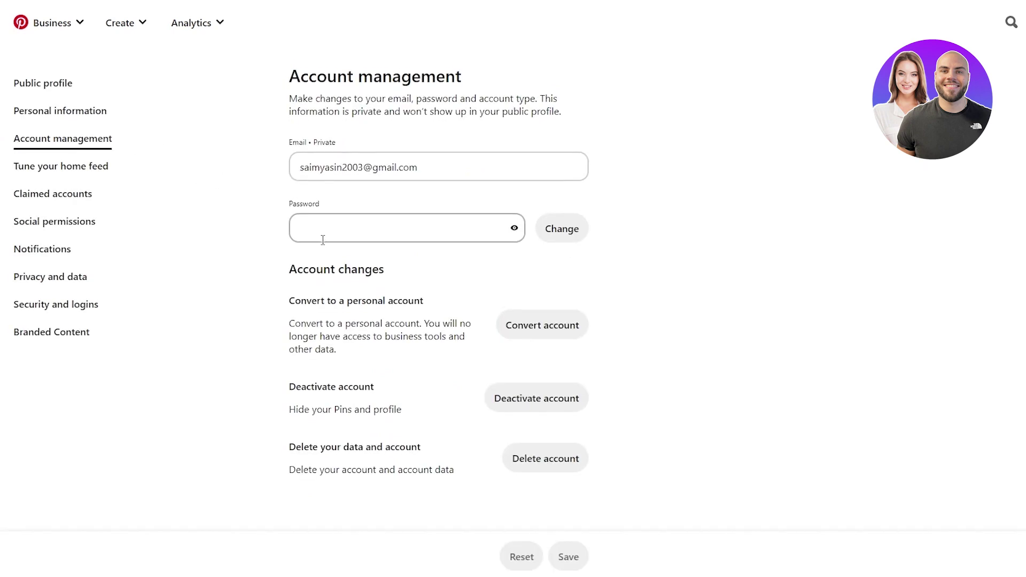
{"action": "scroll", "coordinate": [302, 223], "scroll_direction": "up", "scroll_amount": 1}
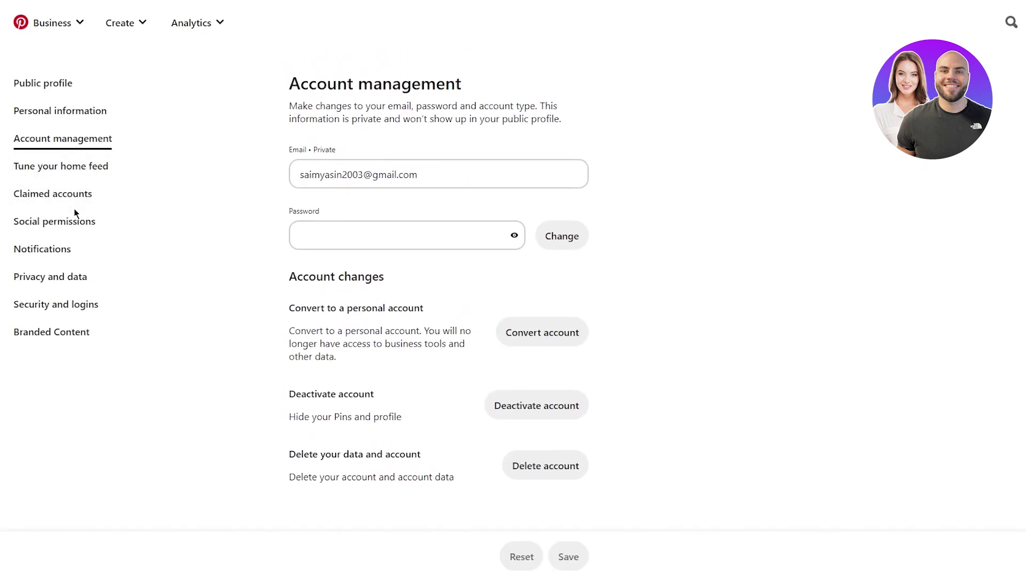
{"action": "left_click", "coordinate": [57, 329]}
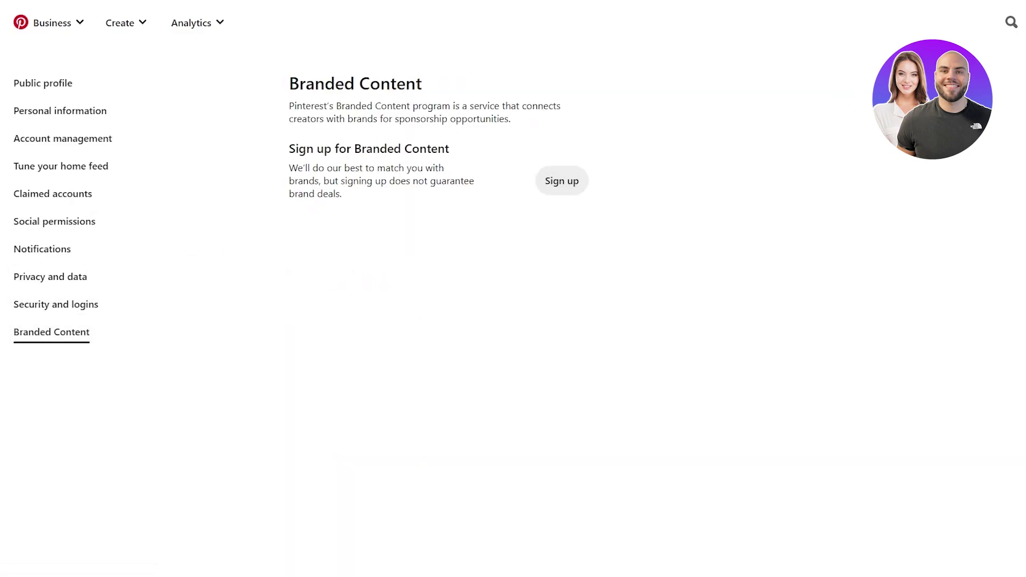
{"action": "left_click", "coordinate": [1021, 22]}
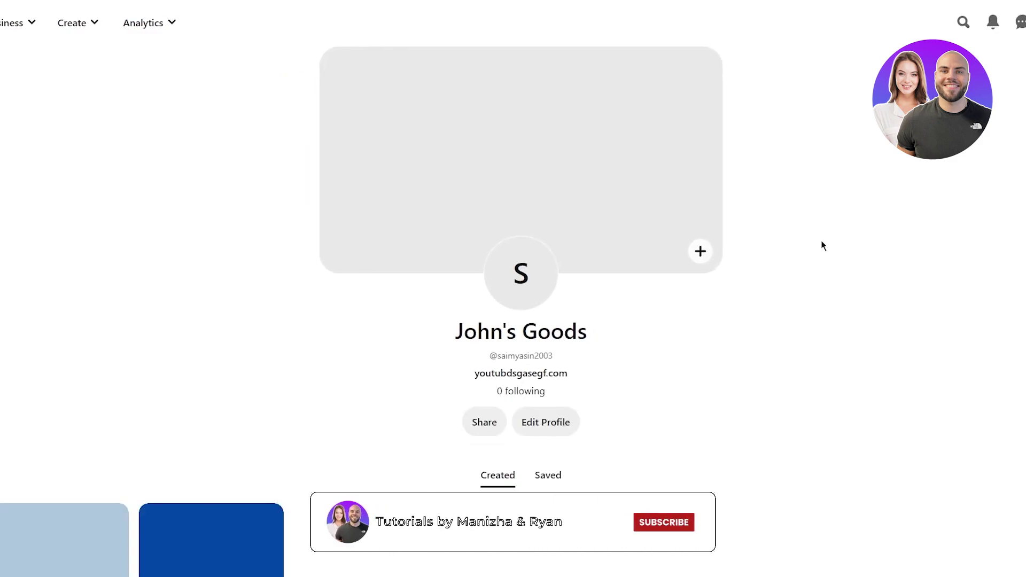
{"action": "scroll", "coordinate": [806, 274], "scroll_direction": "down", "scroll_amount": 3}
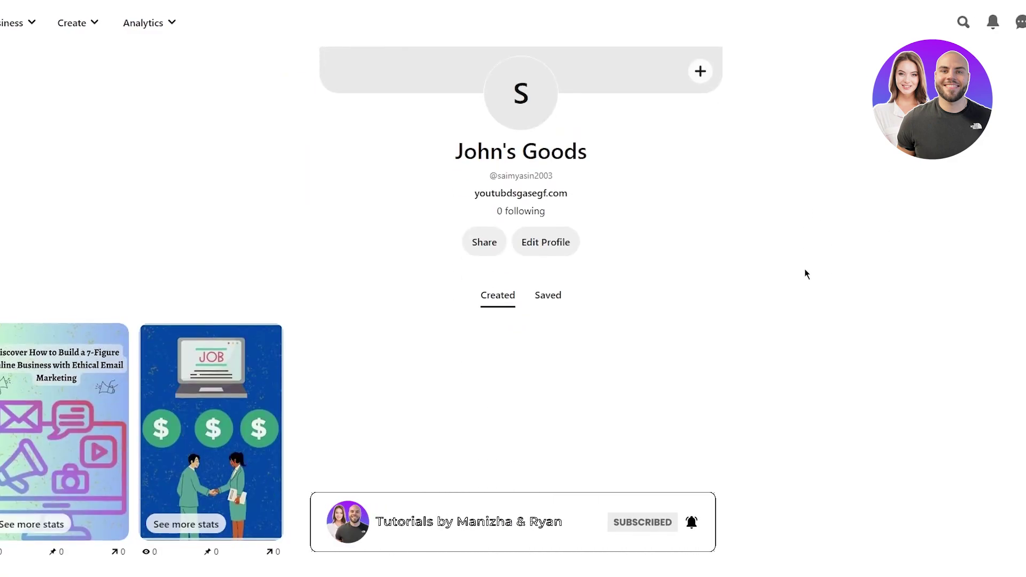
{"action": "scroll", "coordinate": [806, 274], "scroll_direction": "up", "scroll_amount": 3}
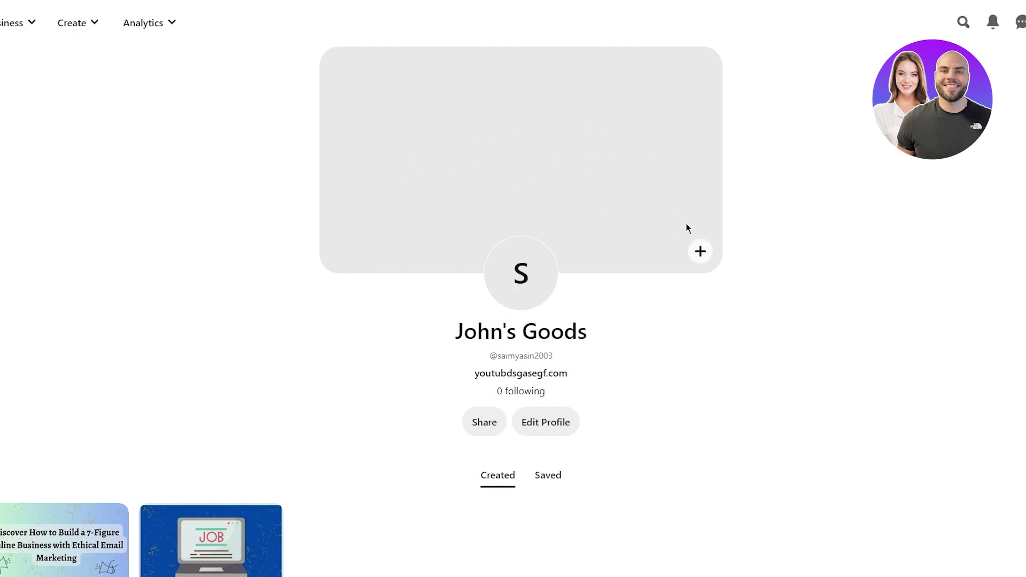
{"action": "left_click", "coordinate": [698, 251]}
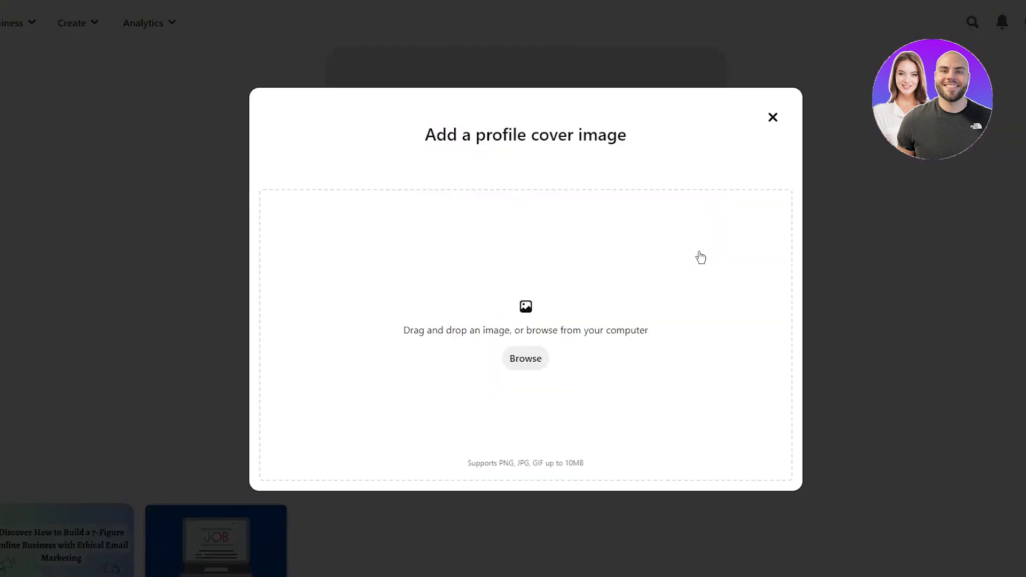
{"action": "left_click", "coordinate": [768, 124]}
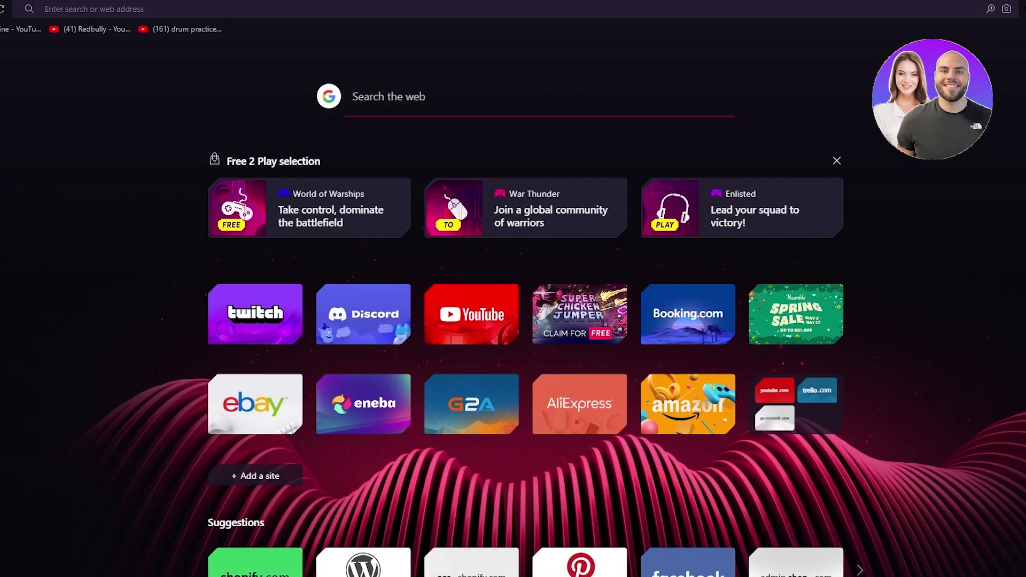
Step: Go to Canva, search 'pinterest' and open the Pinterest Carousel Ad templates
{"action": "type", "text": "p"}
{"action": "key", "text": "BackSpace"}
{"action": "type", "text": "canva"}
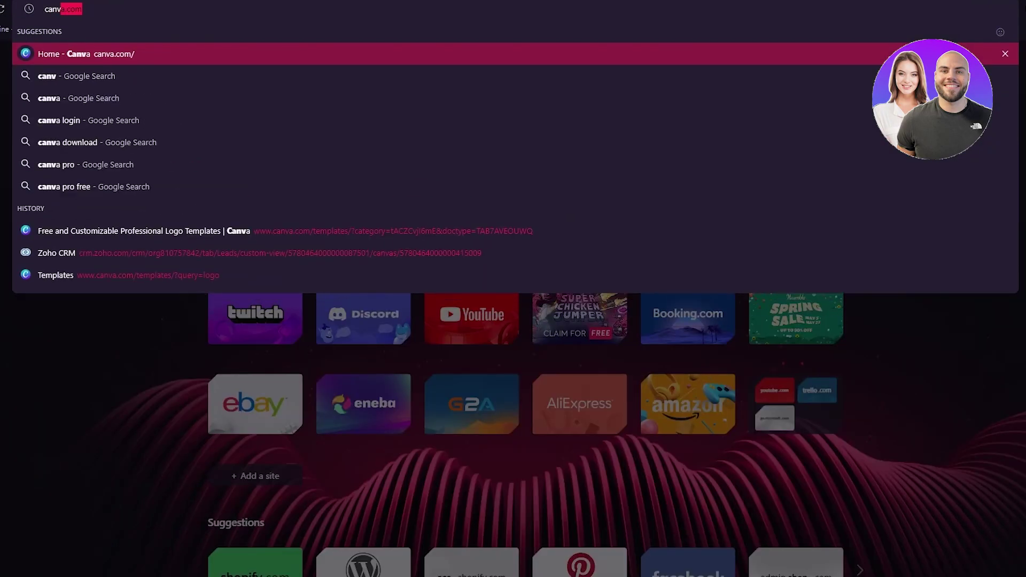
{"action": "key", "text": "Return"}
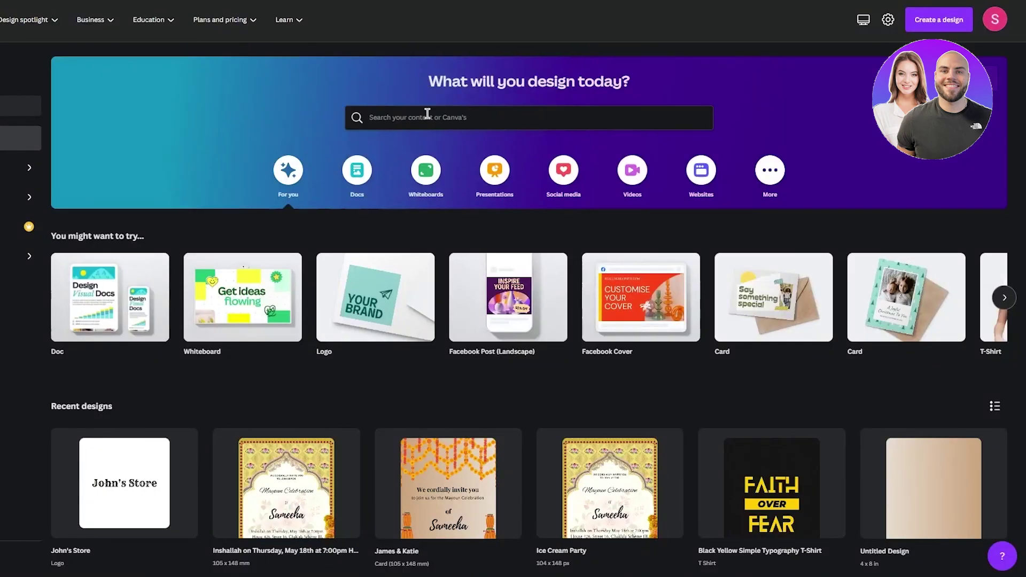
{"action": "left_click", "coordinate": [426, 113]}
{"action": "type", "text": "pinterest"}
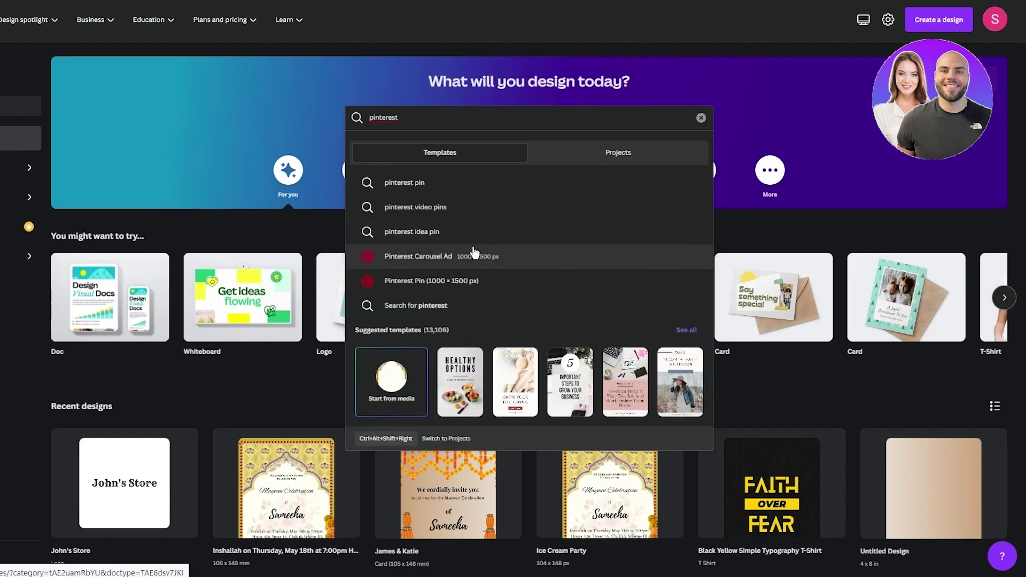
{"action": "left_click", "coordinate": [526, 261]}
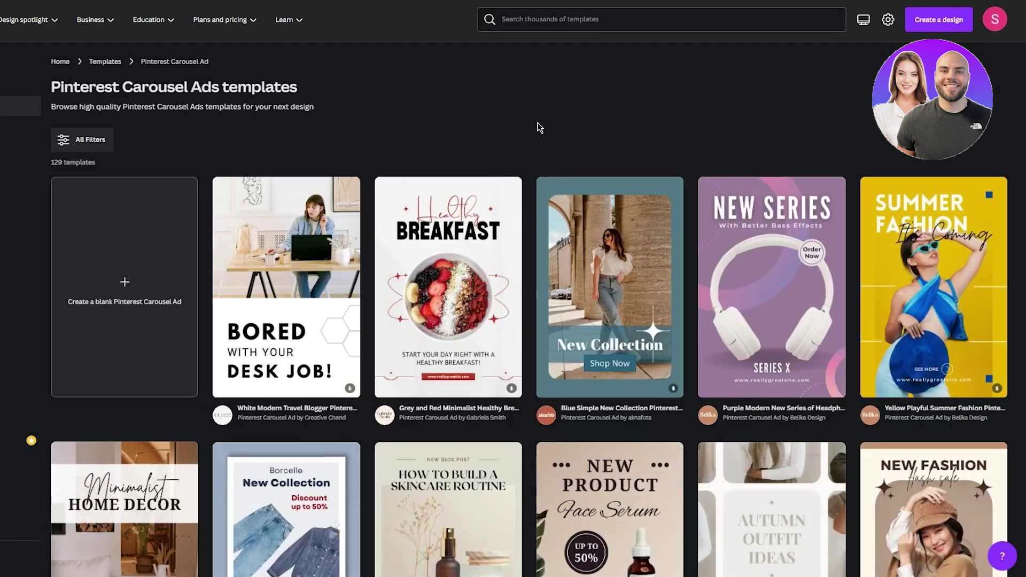
{"action": "scroll", "coordinate": [518, 160], "scroll_direction": "down", "scroll_amount": 3}
{"action": "scroll", "coordinate": [518, 236], "scroll_direction": "up", "scroll_amount": 3}
Step: Search 'pinterest' again and list the existing designs that match
{"action": "left_click", "coordinate": [615, 15]}
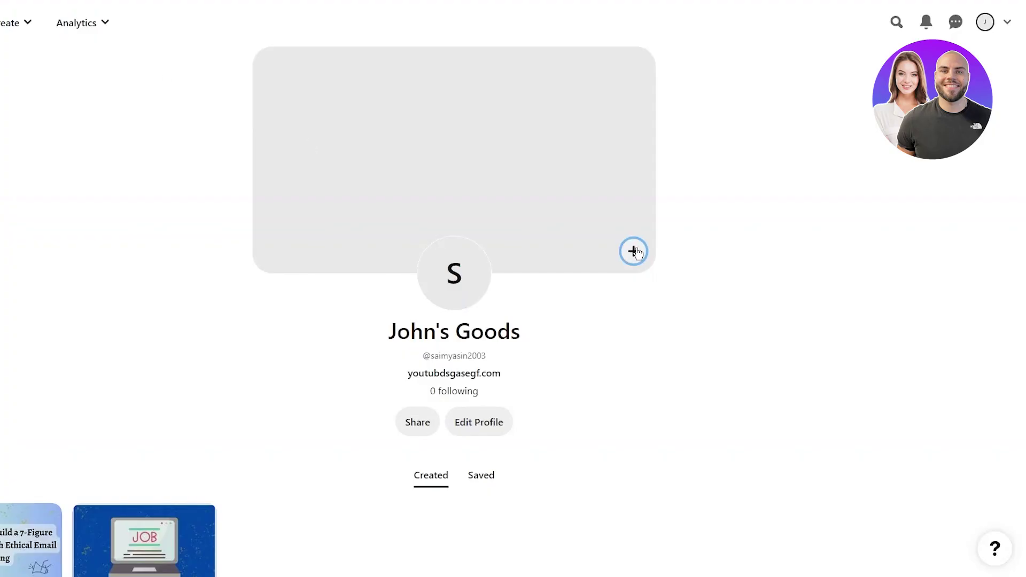
{"action": "left_click", "coordinate": [634, 249]}
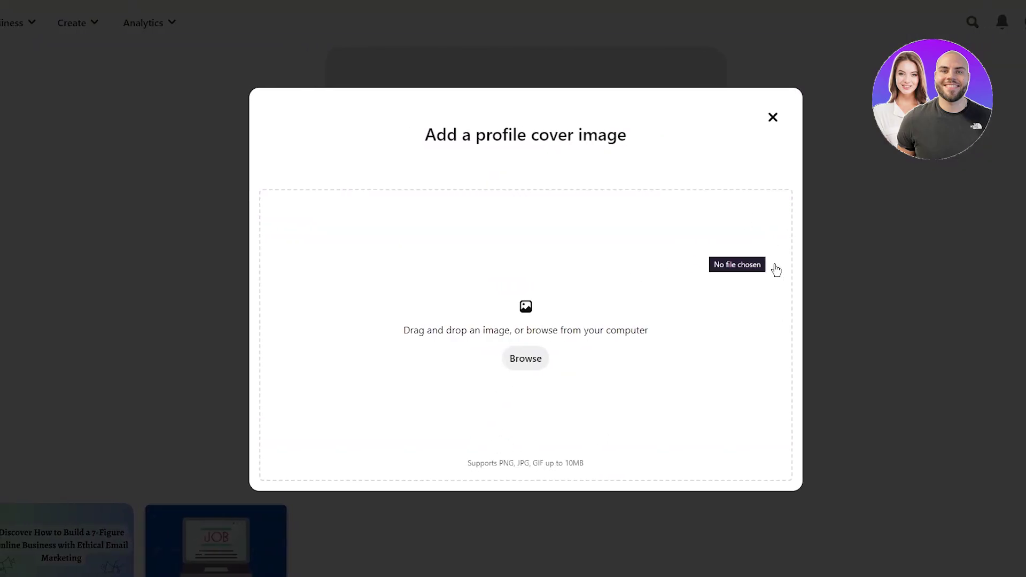
{"action": "left_click", "coordinate": [775, 118]}
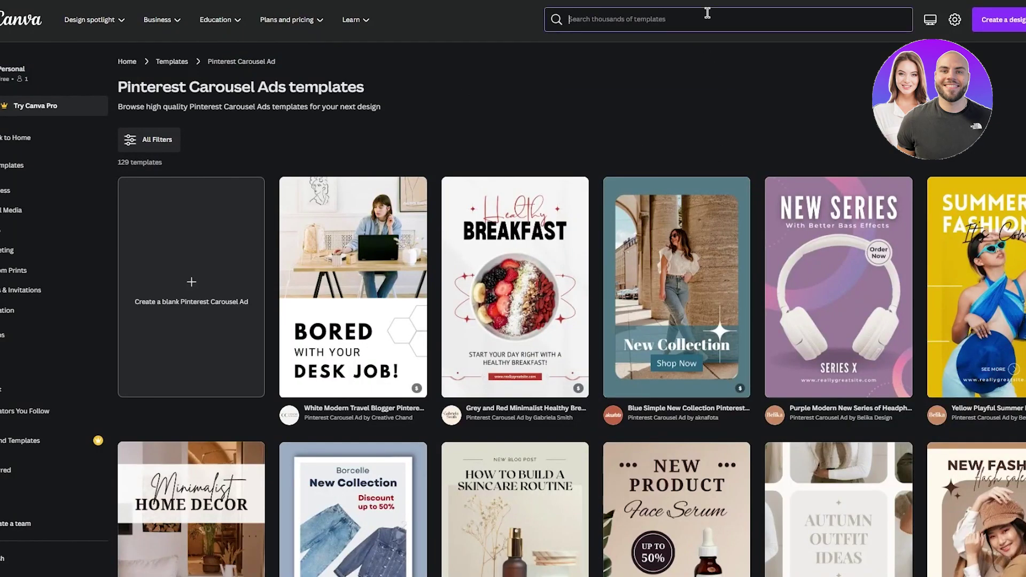
{"action": "left_click", "coordinate": [708, 12]}
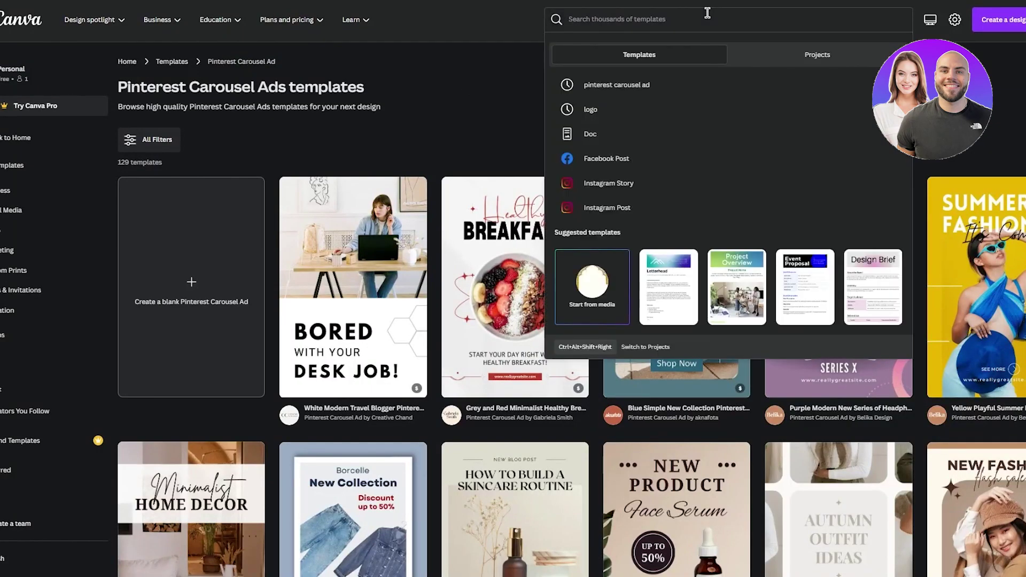
{"action": "type", "text": "pinterest"}
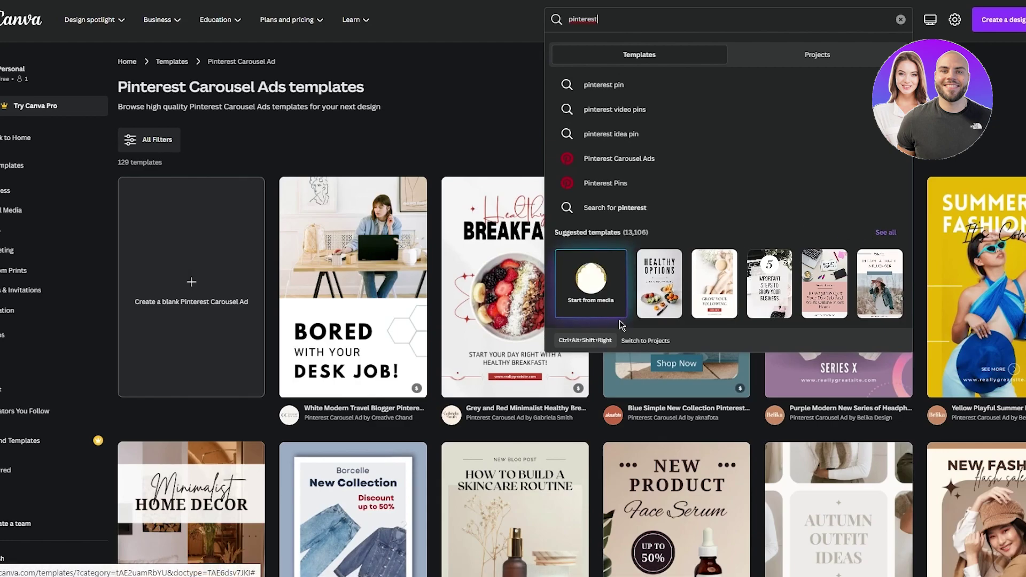
{"action": "left_click", "coordinate": [792, 52]}
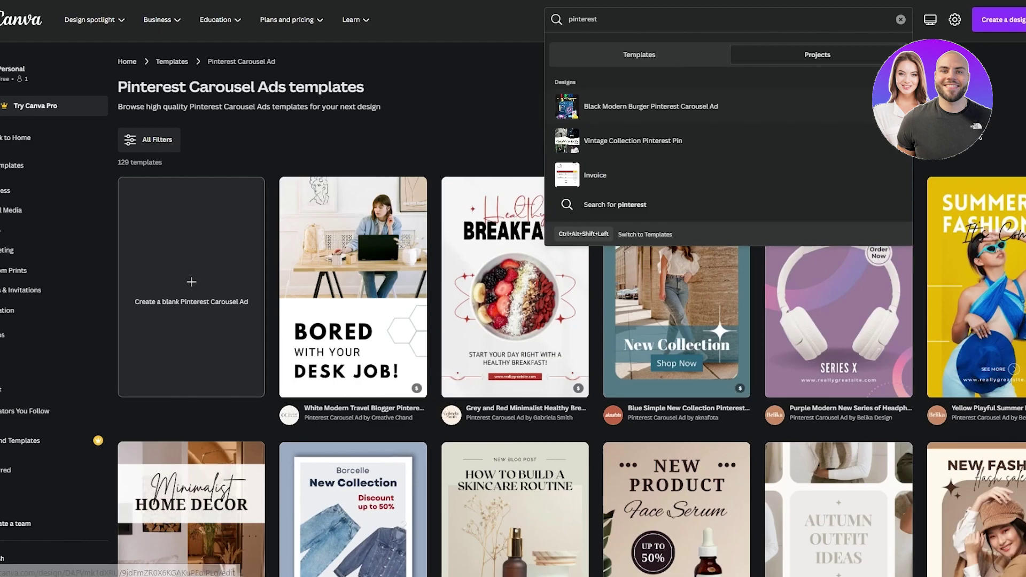
{"action": "key", "text": "Escape"}
Step: Create a custom-size design at 105 × 40 mm, correcting the height from 80 to 40
{"action": "left_click", "coordinate": [922, 14]}
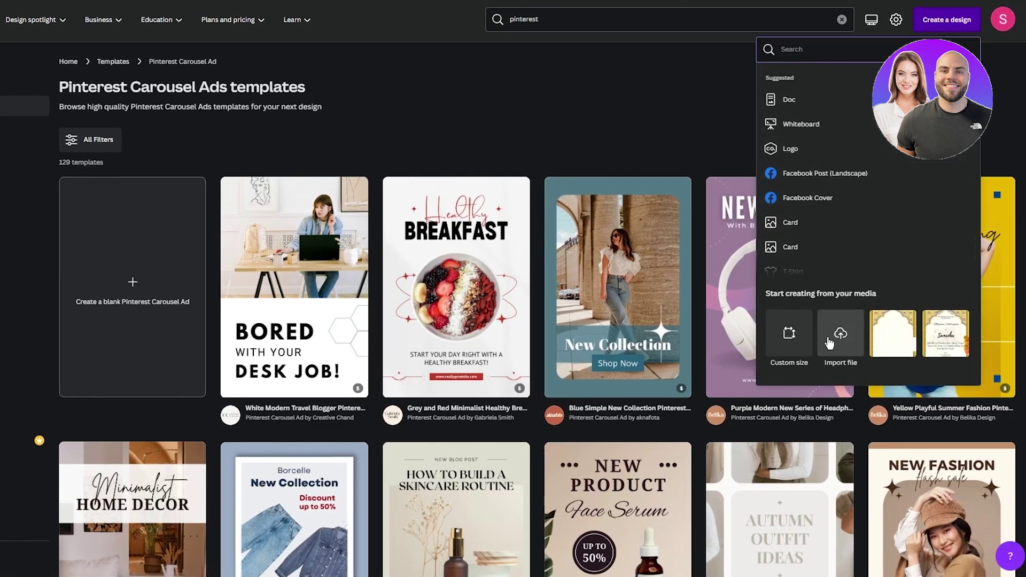
{"action": "left_click", "coordinate": [796, 334]}
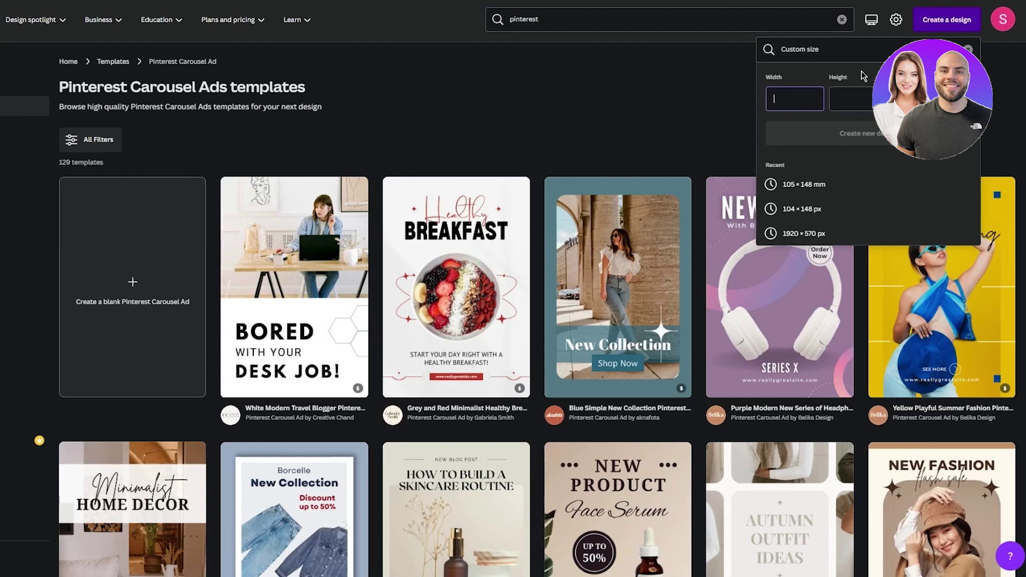
{"action": "left_click", "coordinate": [851, 90]}
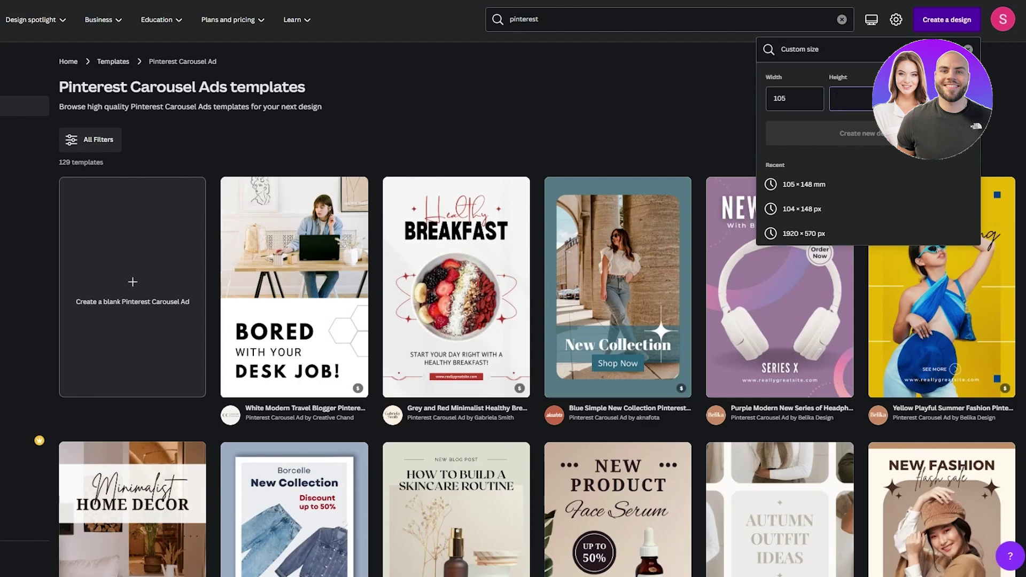
{"action": "type", "text": "80"}
{"action": "left_click", "coordinate": [861, 139]}
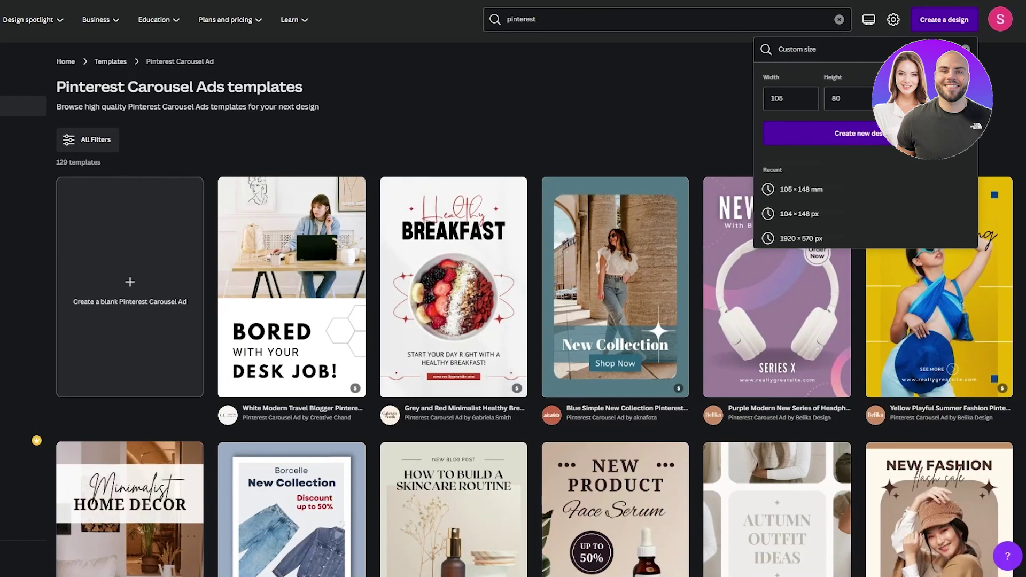
{"action": "double_click", "coordinate": [842, 100]}
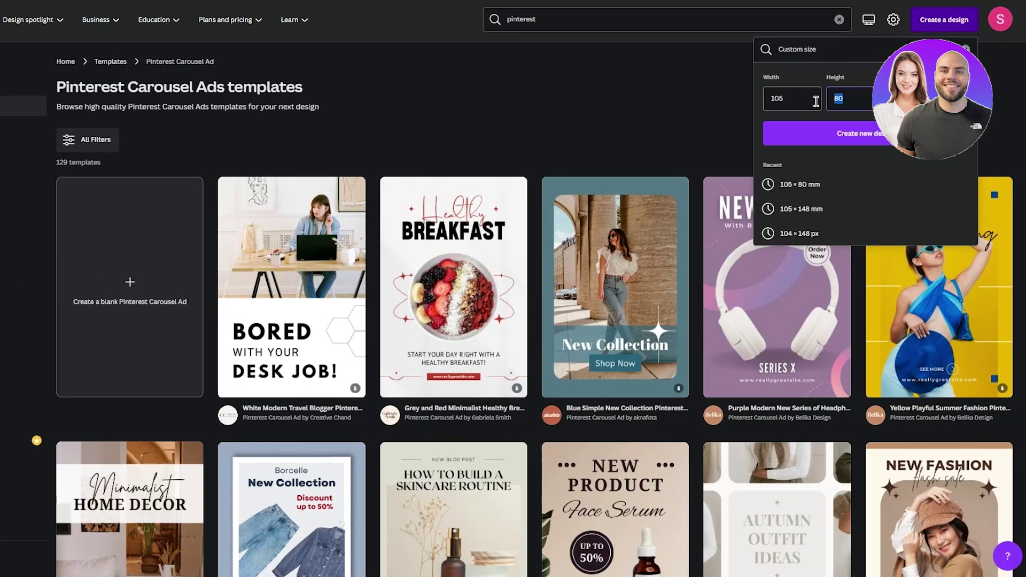
{"action": "type", "text": "40"}
{"action": "left_click", "coordinate": [838, 146]}
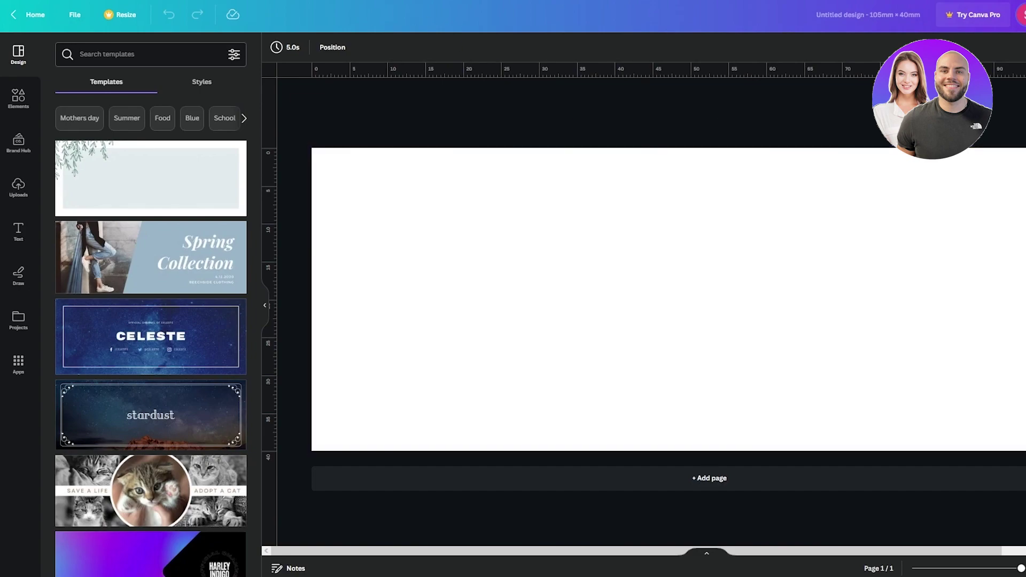
Step: Change the page background colour to cobalt blue
{"action": "left_click", "coordinate": [513, 227]}
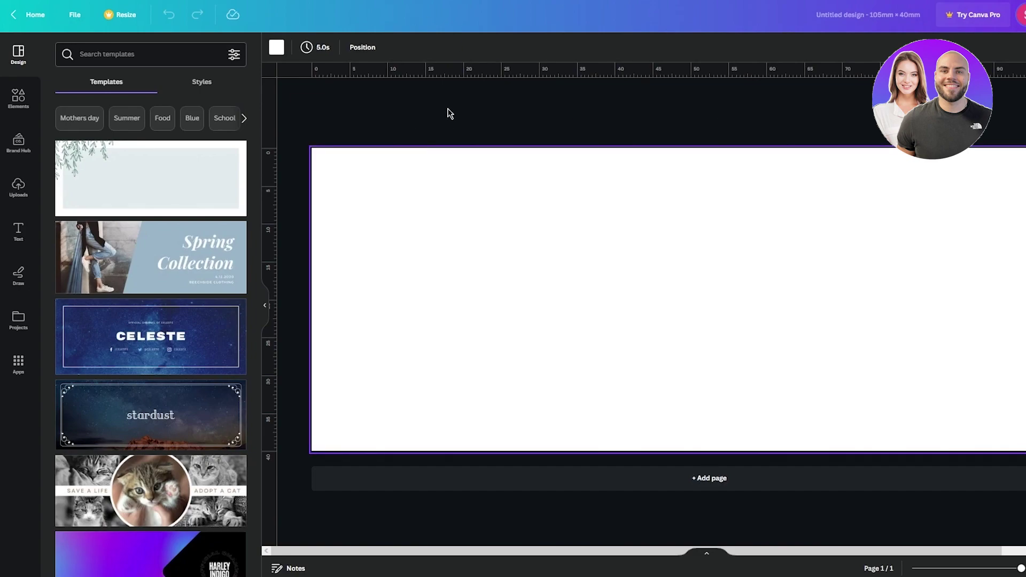
{"action": "left_click", "coordinate": [273, 47]}
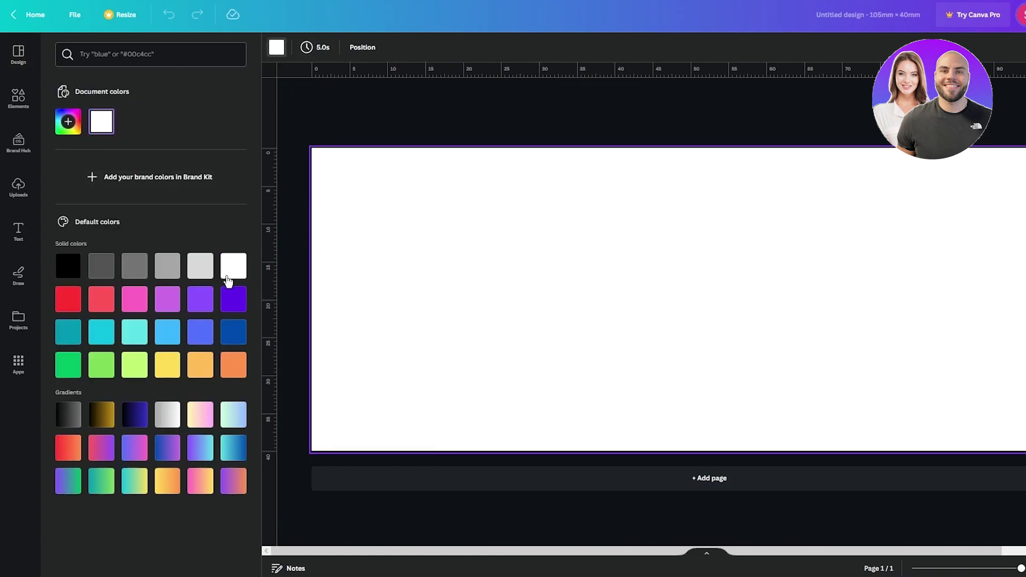
{"action": "left_click", "coordinate": [234, 297]}
{"action": "left_click", "coordinate": [234, 344]}
{"action": "left_click", "coordinate": [342, 120]}
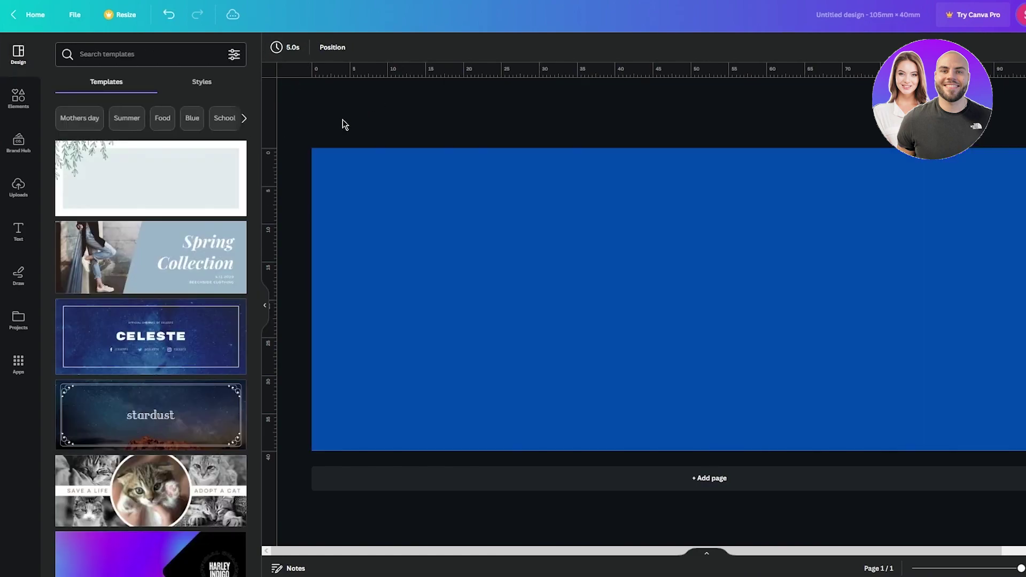
Step: Add the kettlebell woman graphic, enlarge it to about double size and shift it right and down
{"action": "left_click", "coordinate": [16, 101]}
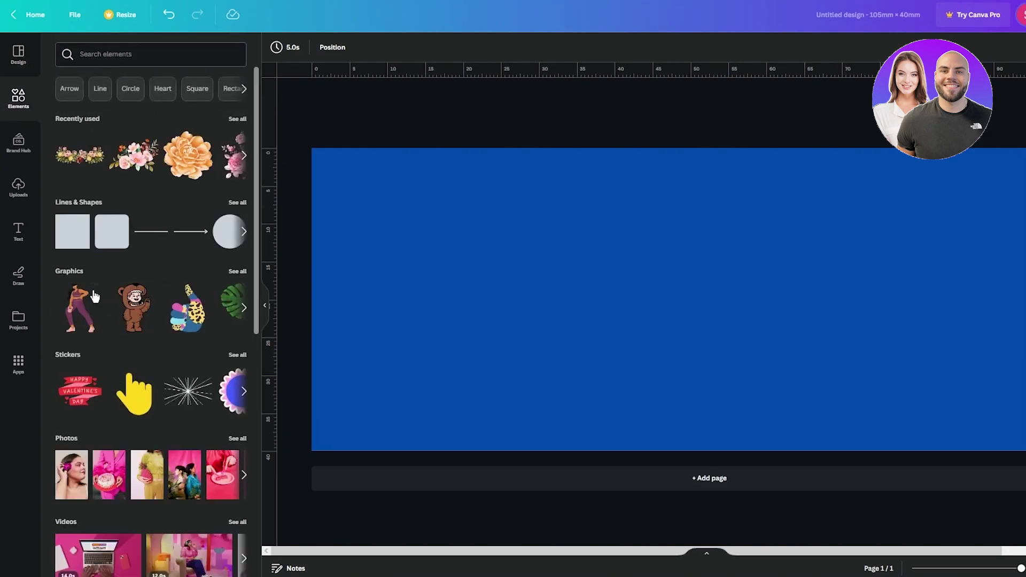
{"action": "left_click", "coordinate": [94, 296]}
{"action": "left_click", "coordinate": [671, 250]}
{"action": "left_click", "coordinate": [676, 250]}
{"action": "left_click_drag", "start_coordinate": [672, 236], "coordinate": [597, 112]}
{"action": "left_click_drag", "start_coordinate": [662, 280], "coordinate": [700, 352]}
{"action": "left_click", "coordinate": [764, 113]}
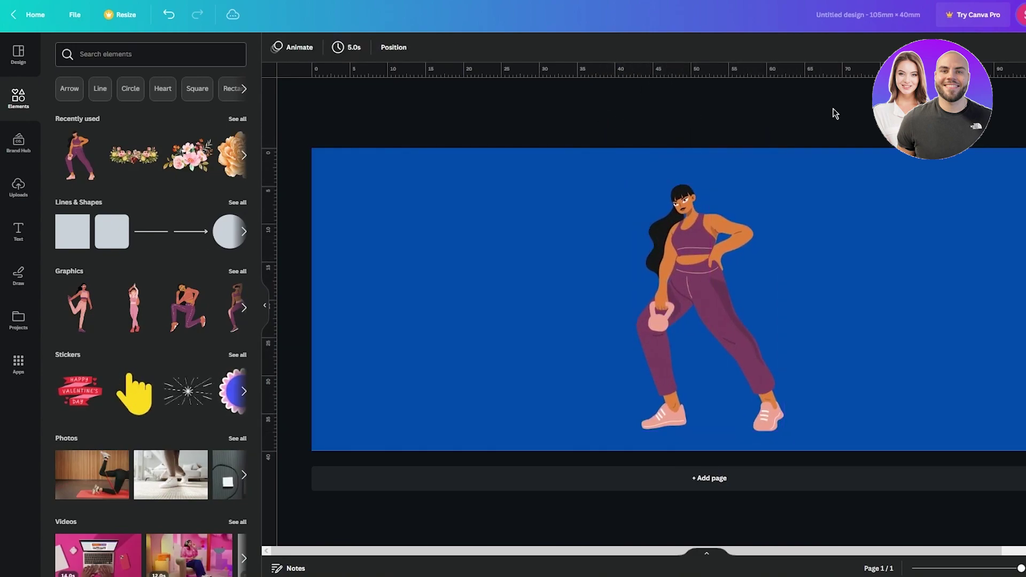
Step: Download the design as a PNG
{"action": "left_click", "coordinate": [986, 14]}
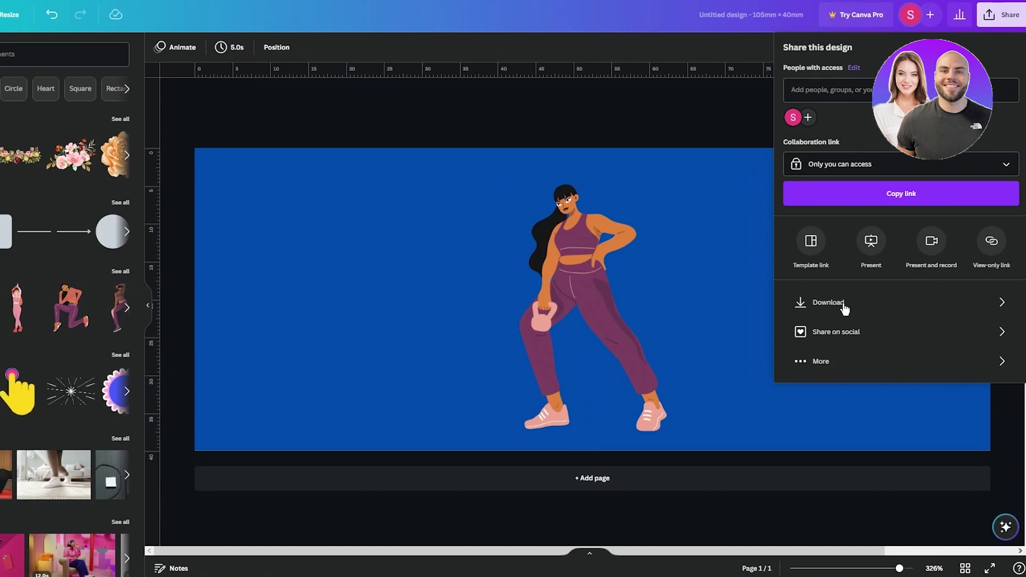
{"action": "left_click", "coordinate": [829, 303]}
{"action": "left_click", "coordinate": [840, 238]}
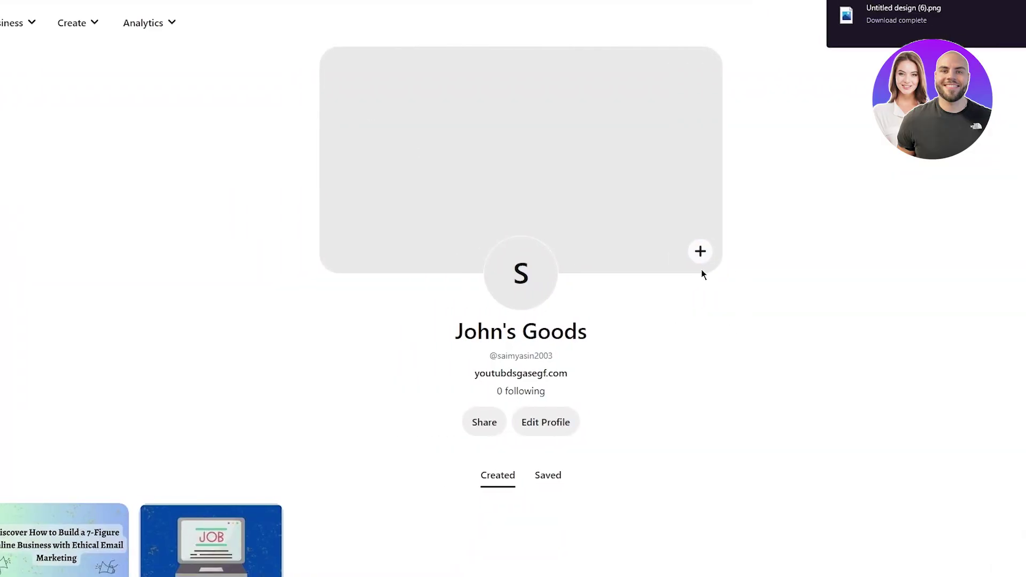
Step: Upload the downloaded blue design as the profile cover and save the crop
{"action": "left_click", "coordinate": [699, 252]}
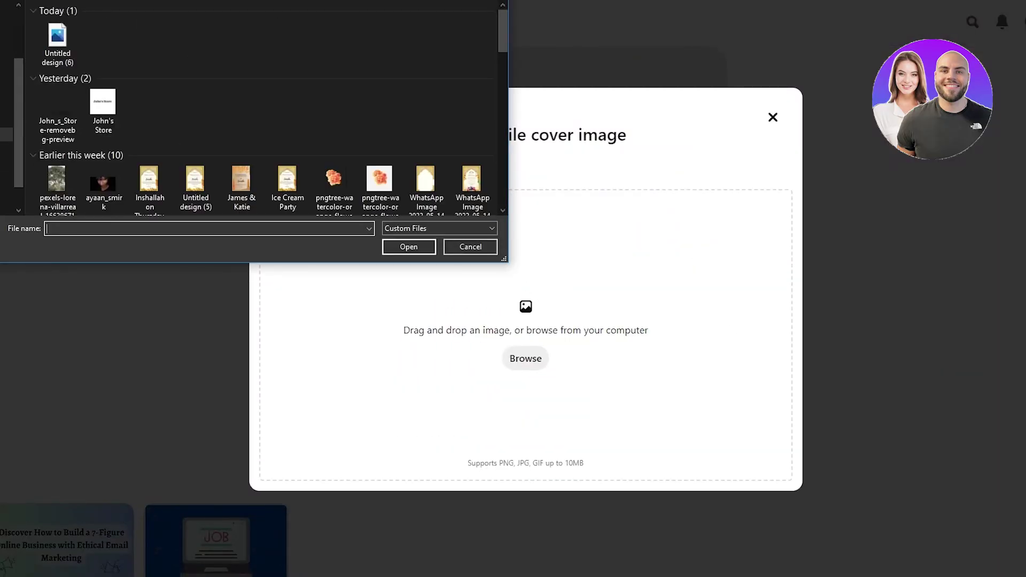
{"action": "double_click", "coordinate": [58, 61]}
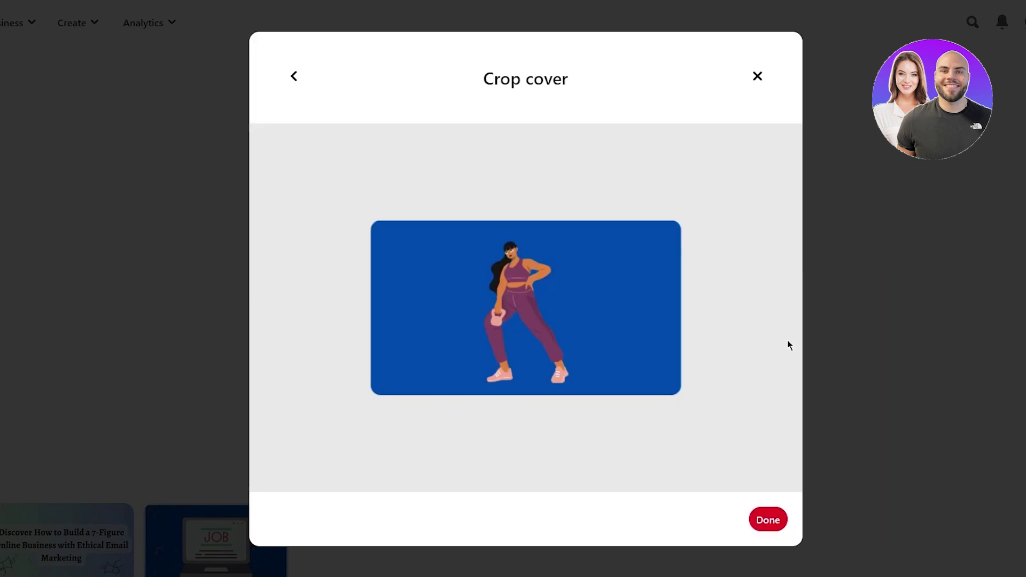
{"action": "left_click", "coordinate": [777, 518]}
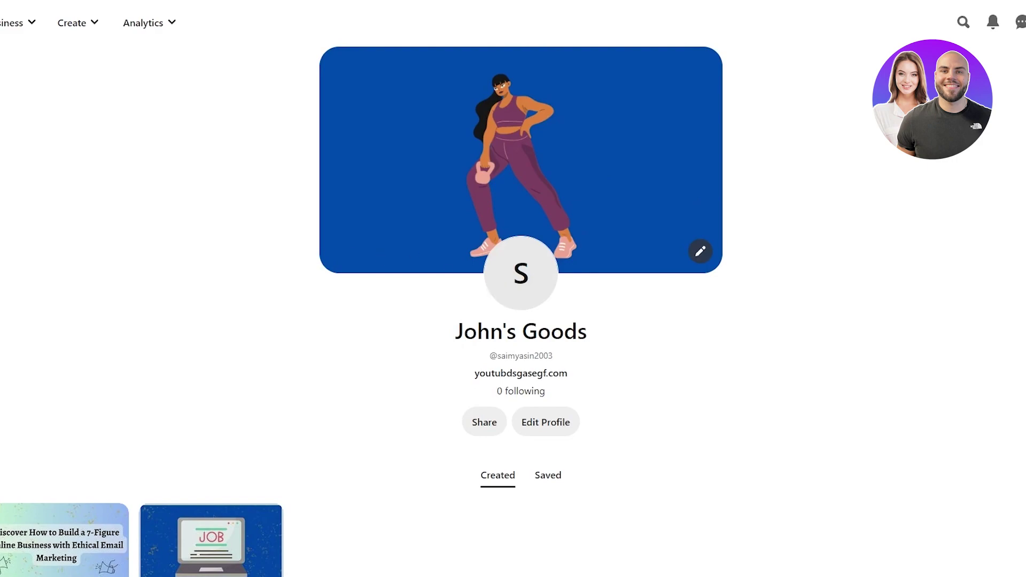
Step: Start creating a new Pin from the Create menu
{"action": "scroll", "coordinate": [230, 364], "scroll_direction": "down", "scroll_amount": 3}
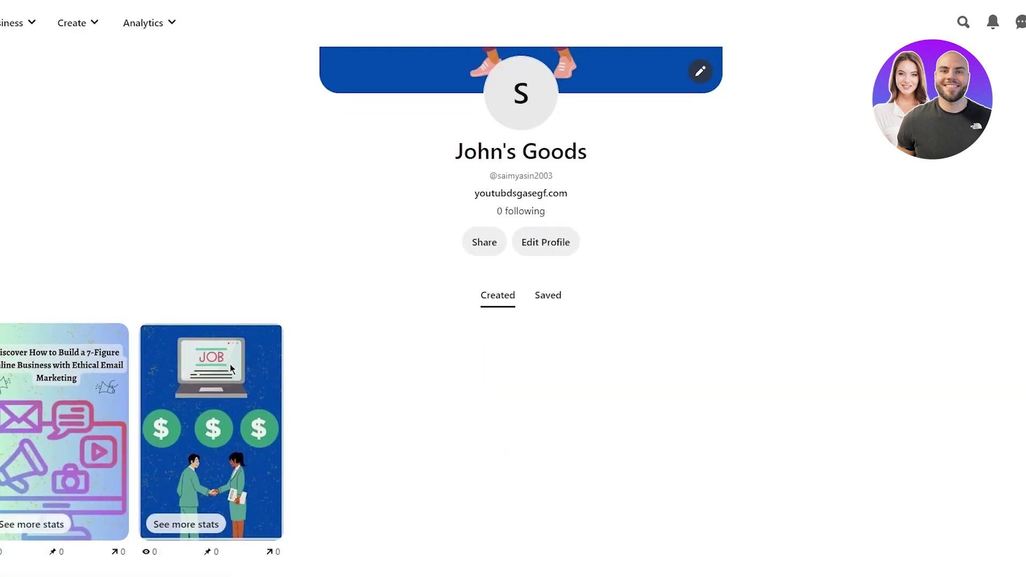
{"action": "scroll", "coordinate": [163, 274], "scroll_direction": "up", "scroll_amount": 3}
{"action": "left_click", "coordinate": [77, 23]}
{"action": "left_click", "coordinate": [75, 84]}
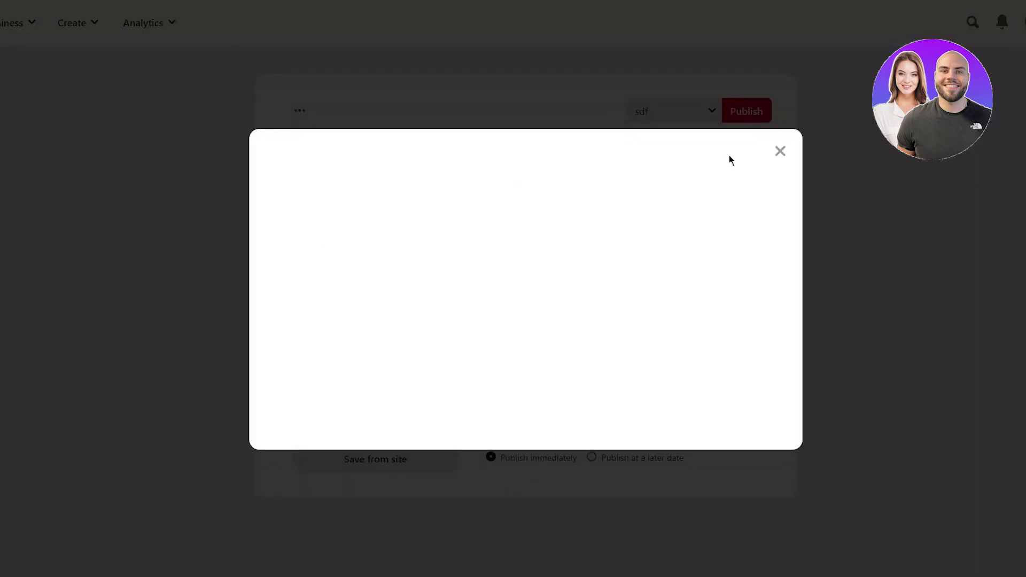
{"action": "key", "text": "Escape"}
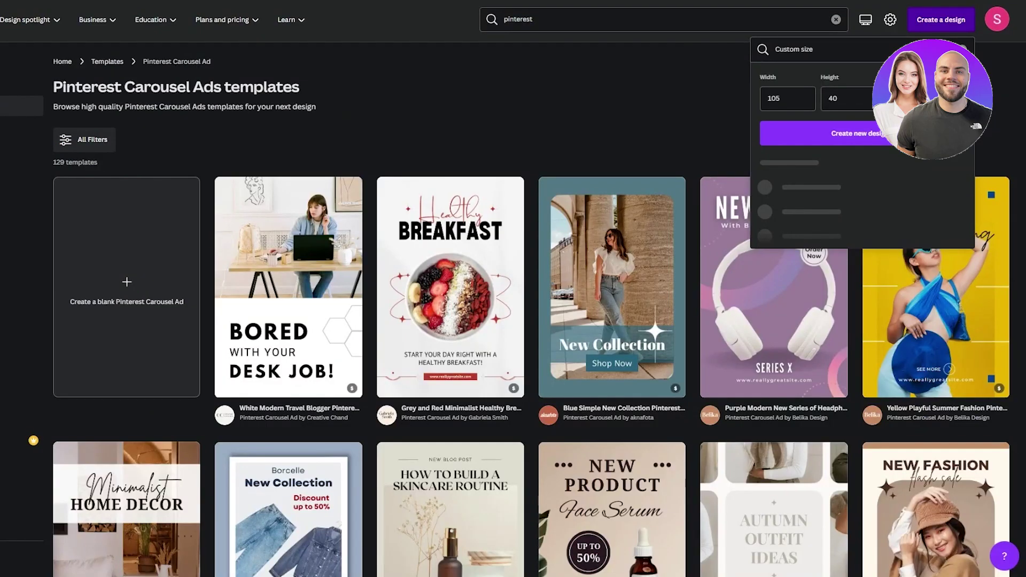
Step: Customize the Purple Modern New Series headphone carousel template and look over its three pages
{"action": "left_click", "coordinate": [564, 69]}
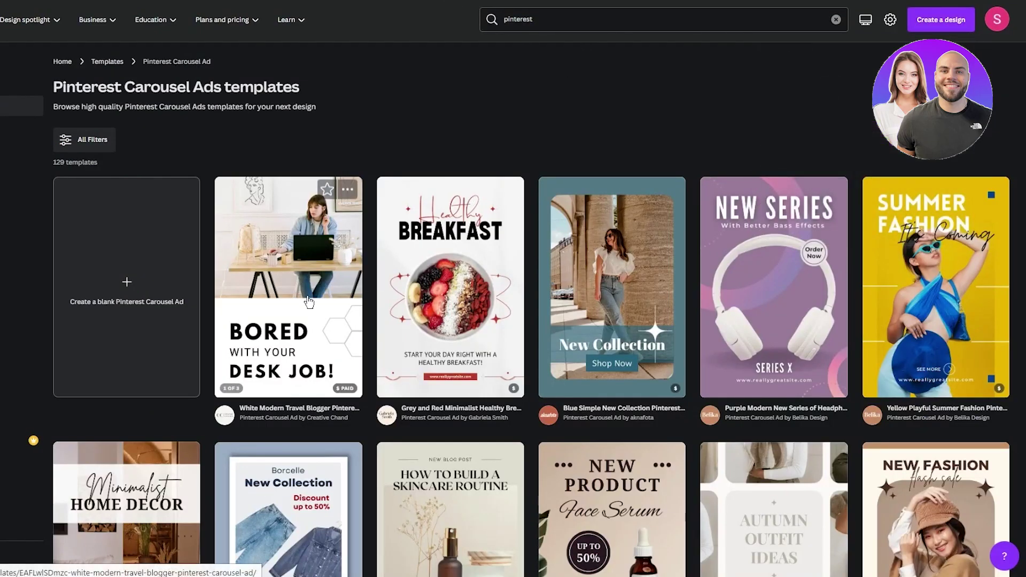
{"action": "left_click", "coordinate": [800, 305]}
{"action": "left_click", "coordinate": [806, 134]}
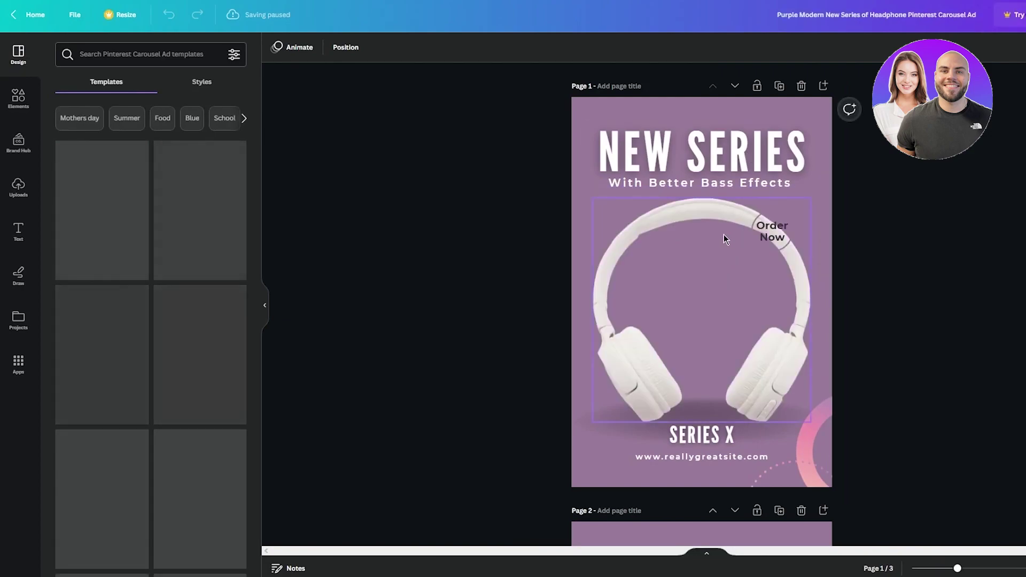
{"action": "left_click", "coordinate": [699, 231]}
{"action": "left_click", "coordinate": [973, 244]}
{"action": "scroll", "coordinate": [682, 205], "scroll_direction": "down", "scroll_amount": 8}
{"action": "scroll", "coordinate": [743, 204], "scroll_direction": "up", "scroll_amount": 2}
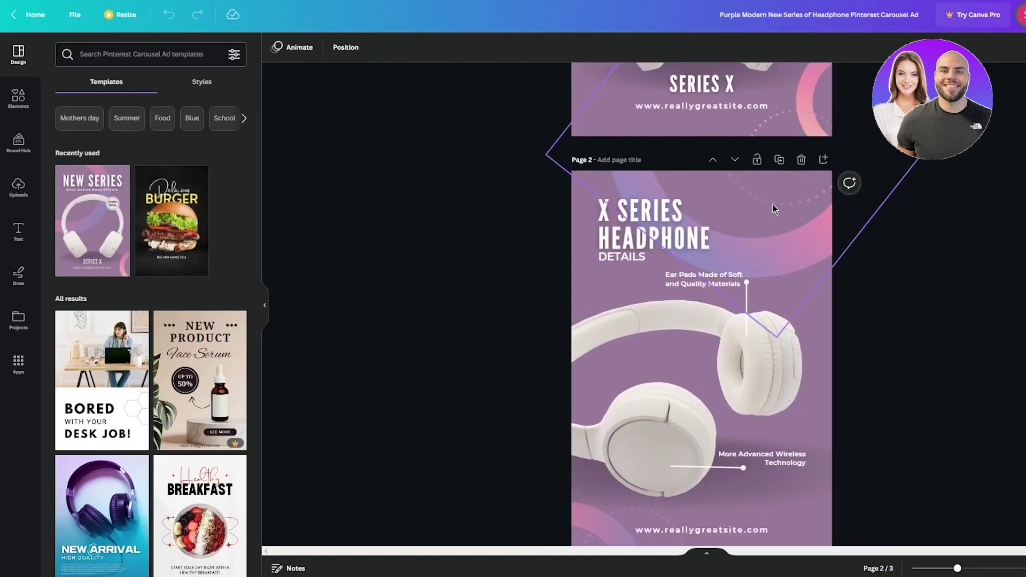
{"action": "scroll", "coordinate": [772, 207], "scroll_direction": "up", "scroll_amount": 5}
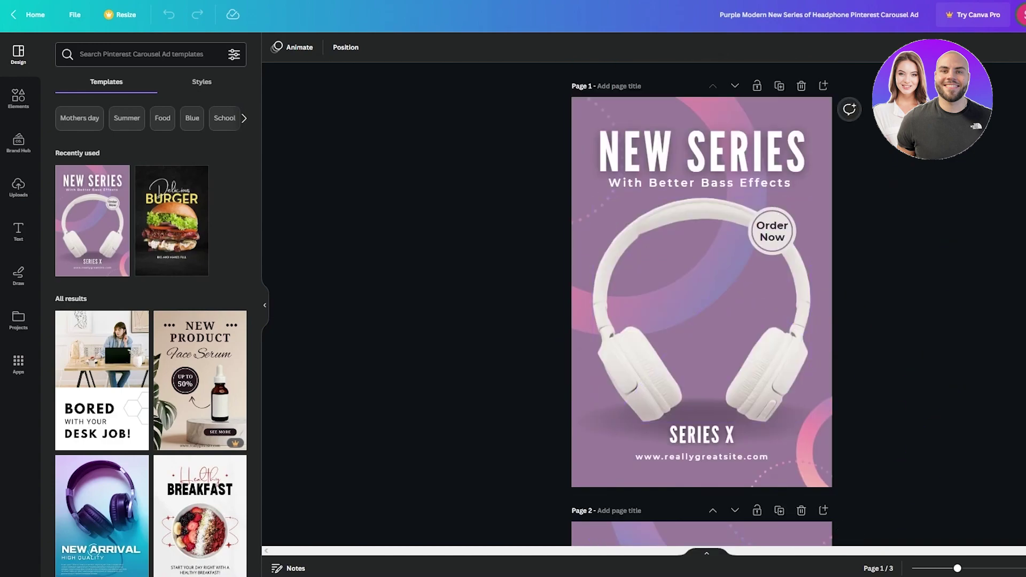
{"action": "left_click", "coordinate": [1025, 15]}
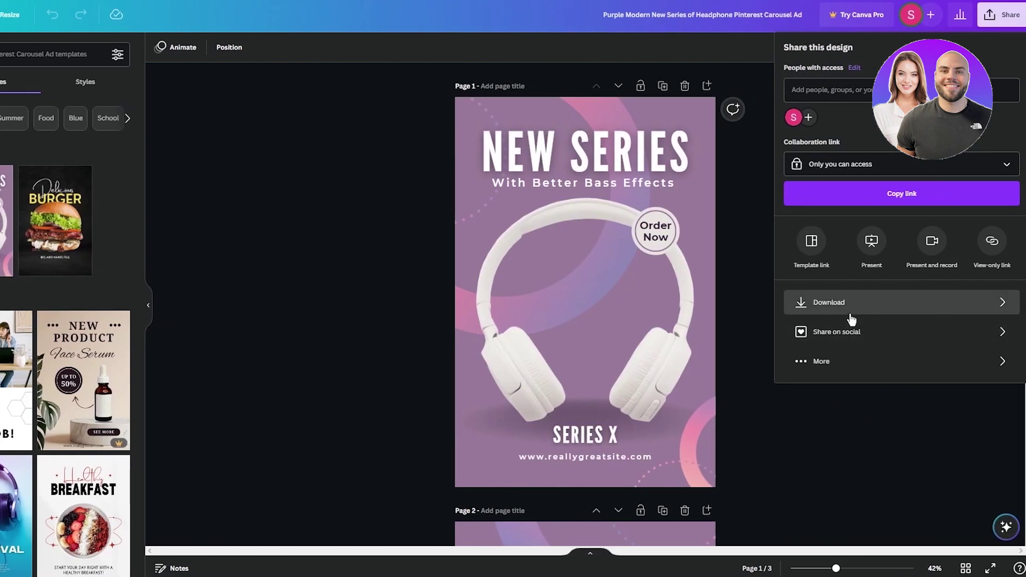
Step: Download just Page 1 of the headphone carousel ad as a PNG file
{"action": "left_click", "coordinate": [852, 319]}
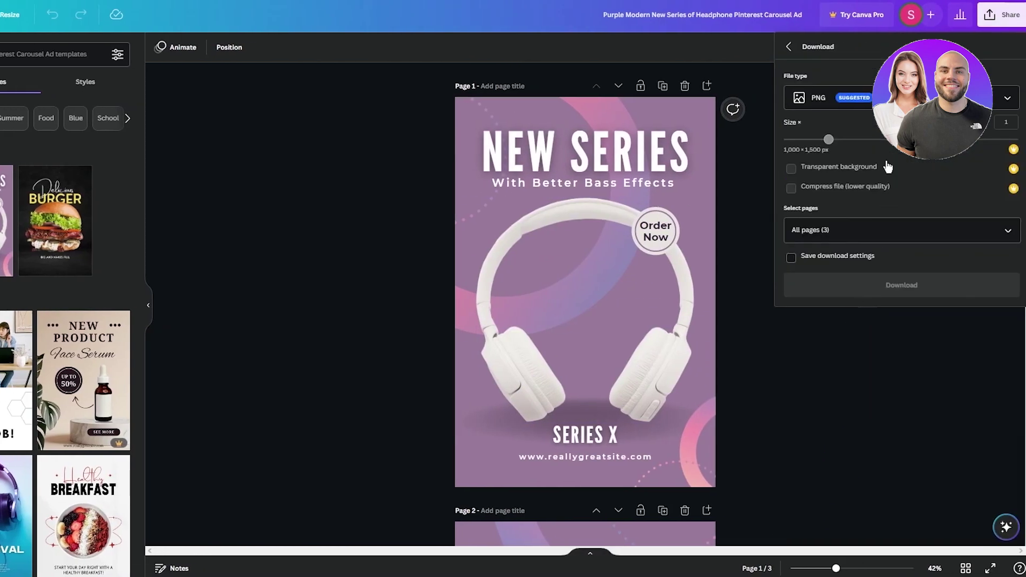
{"action": "left_click", "coordinate": [849, 236]}
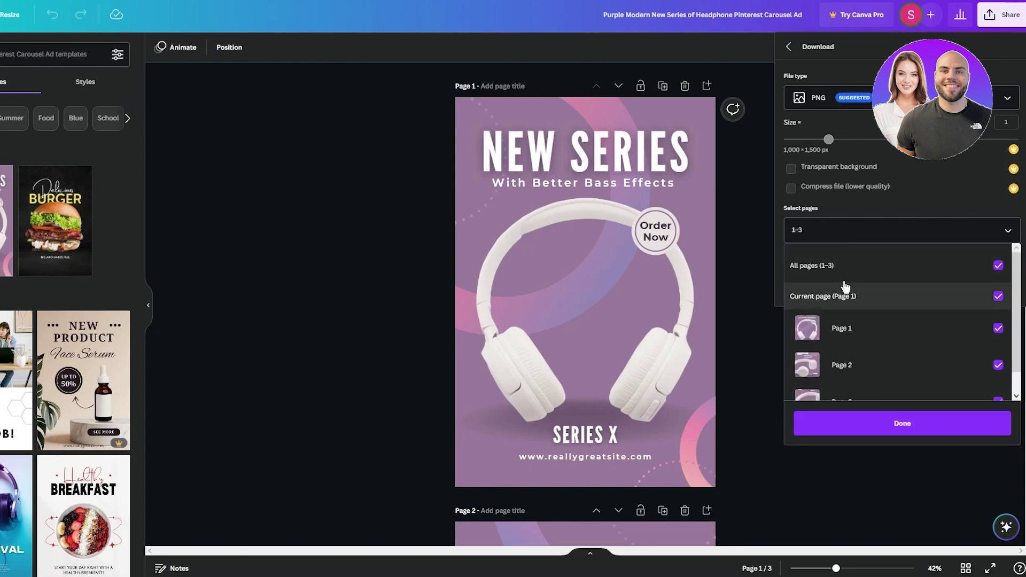
{"action": "left_click", "coordinate": [999, 266]}
{"action": "left_click", "coordinate": [998, 328]}
{"action": "left_click", "coordinate": [962, 423]}
{"action": "left_click", "coordinate": [888, 291]}
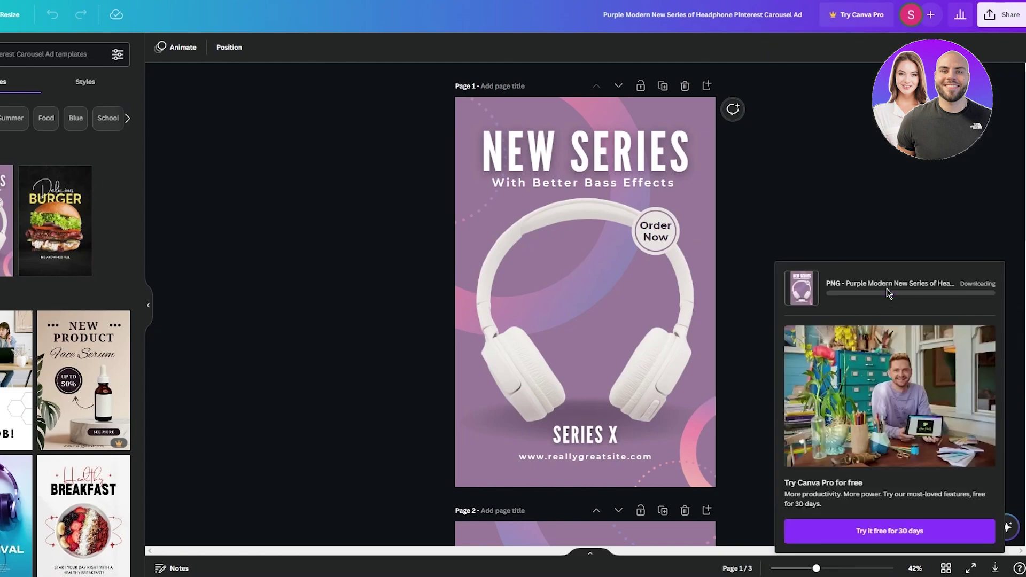
{"action": "left_click", "coordinate": [912, 239]}
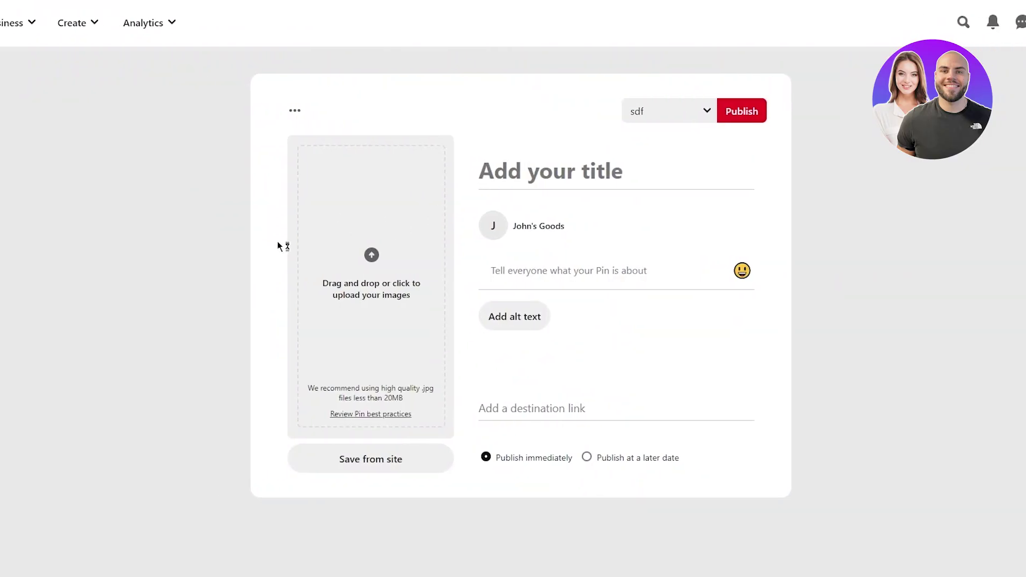
Step: Upload the Purple Modern headphone ad PNG and go through the title, description and link fields
{"action": "left_click", "coordinate": [351, 172]}
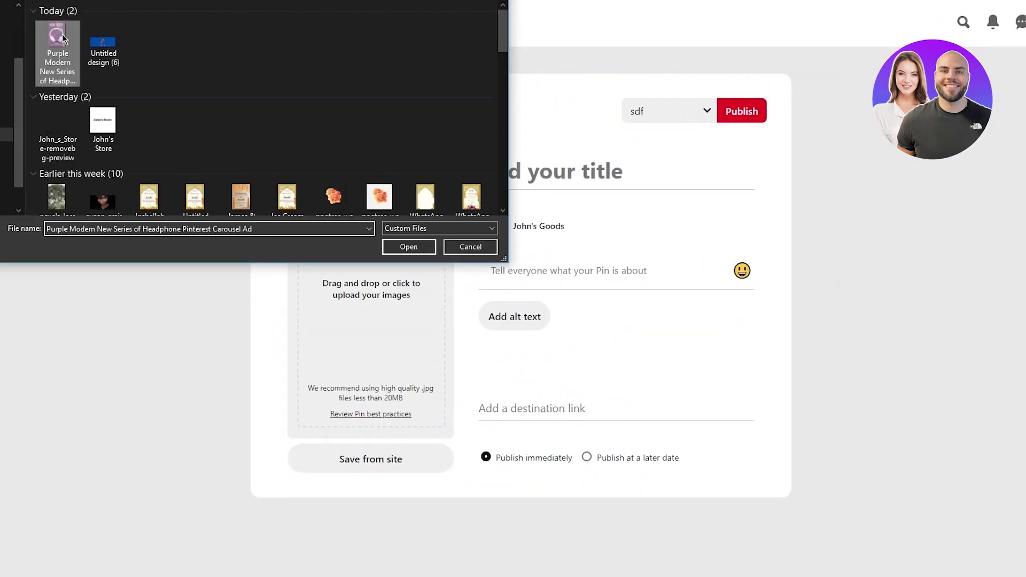
{"action": "double_click", "coordinate": [62, 34]}
{"action": "left_click", "coordinate": [553, 172]}
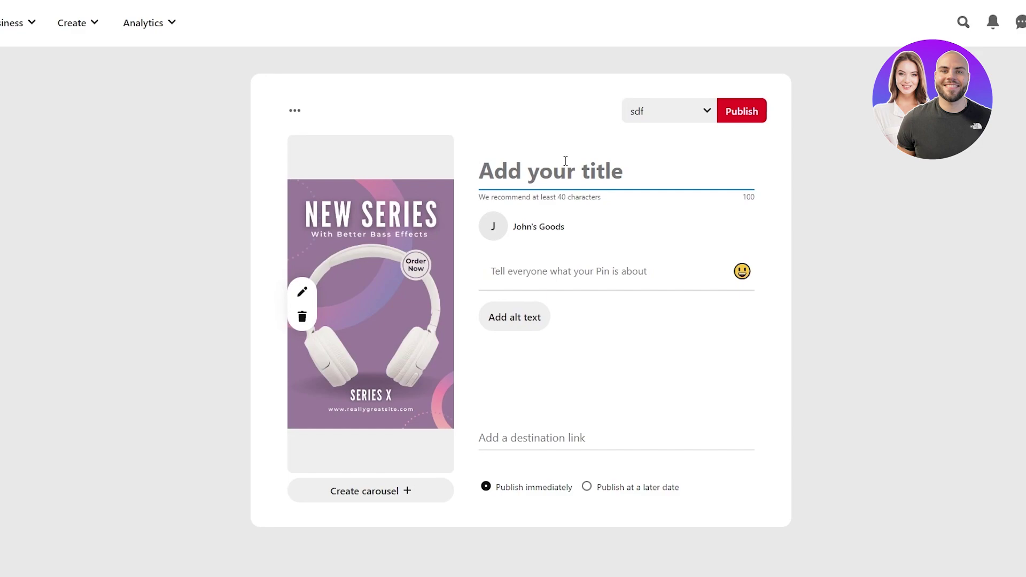
{"action": "left_click", "coordinate": [556, 271]}
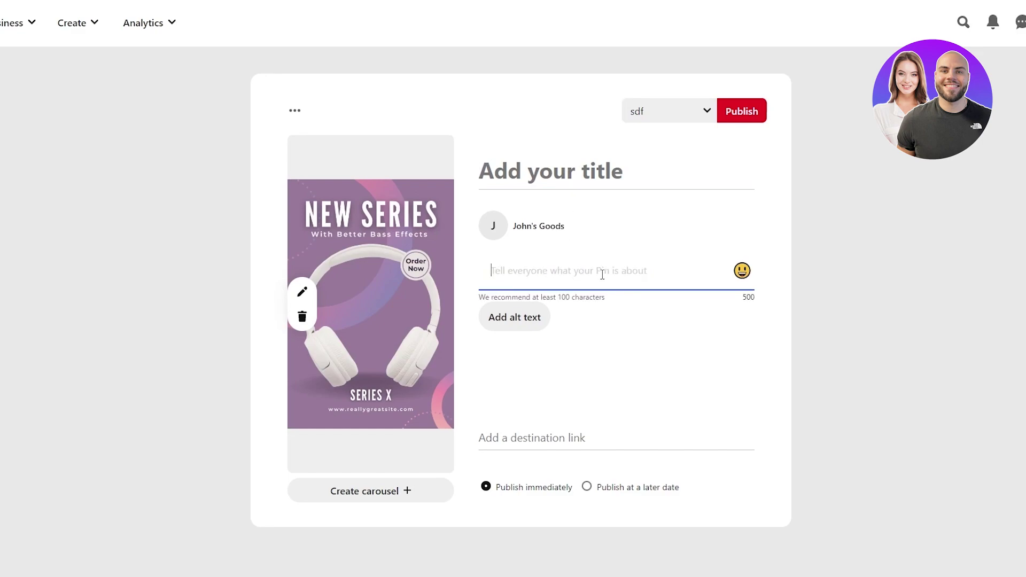
{"action": "left_click", "coordinate": [540, 437]}
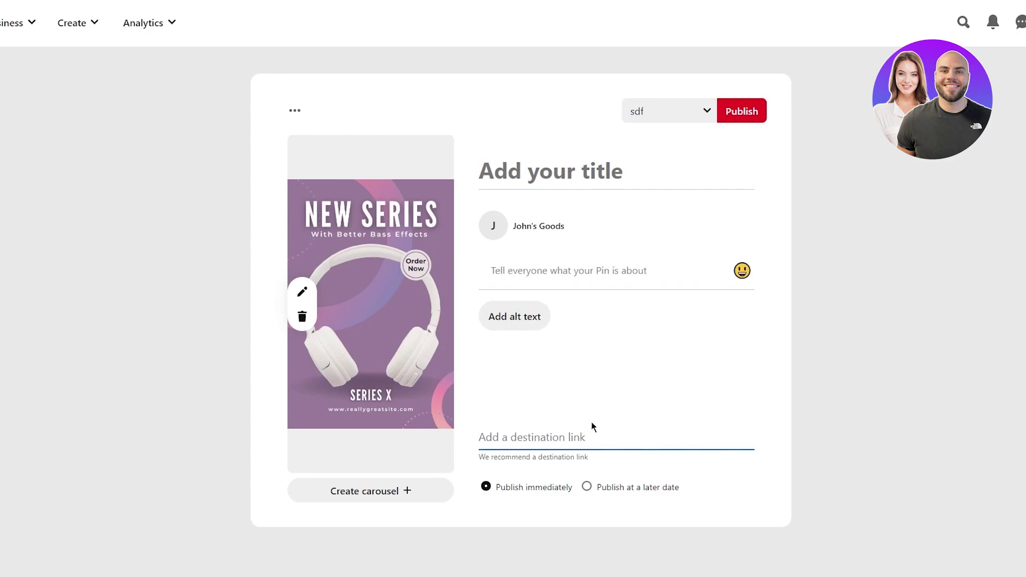
{"action": "key", "text": "Tab"}
{"action": "key", "text": "shift+Tab"}
Step: Publish the Pin to the sdf board and dismiss the Save Button promotion
{"action": "left_click", "coordinate": [698, 175]}
{"action": "left_click", "coordinate": [755, 119]}
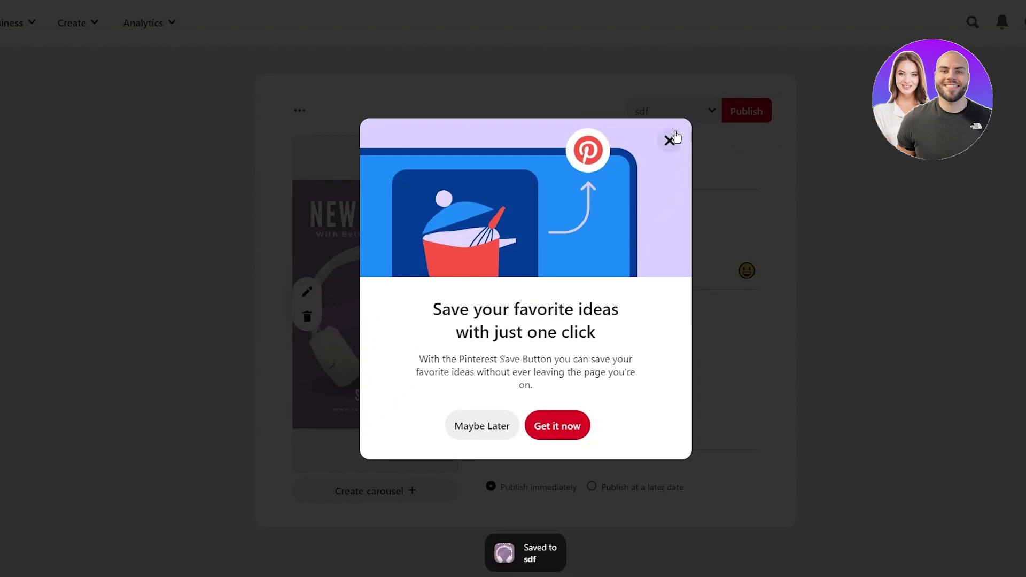
{"action": "left_click", "coordinate": [671, 139]}
{"action": "scroll", "coordinate": [810, 157], "scroll_direction": "down", "scroll_amount": 3}
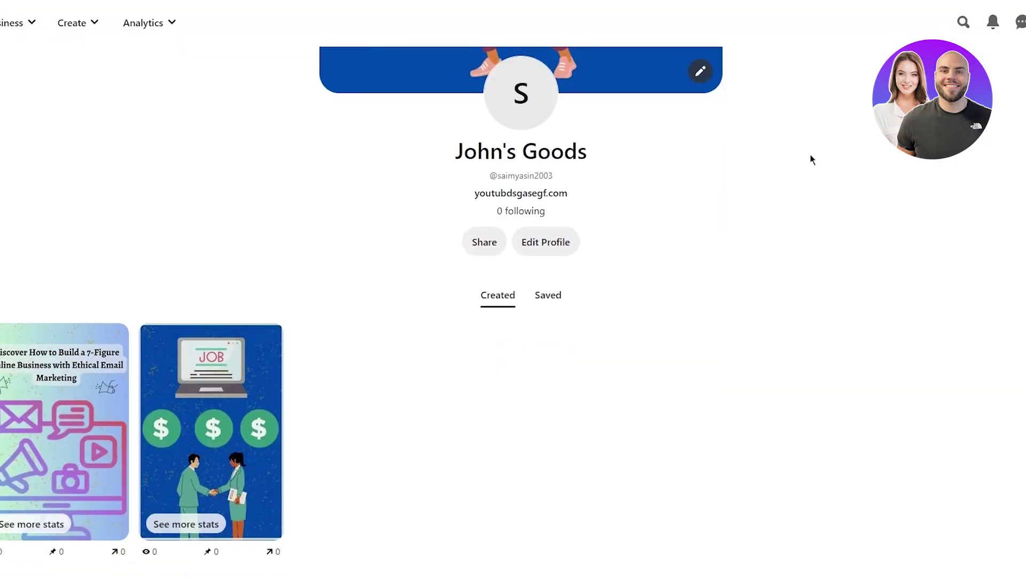